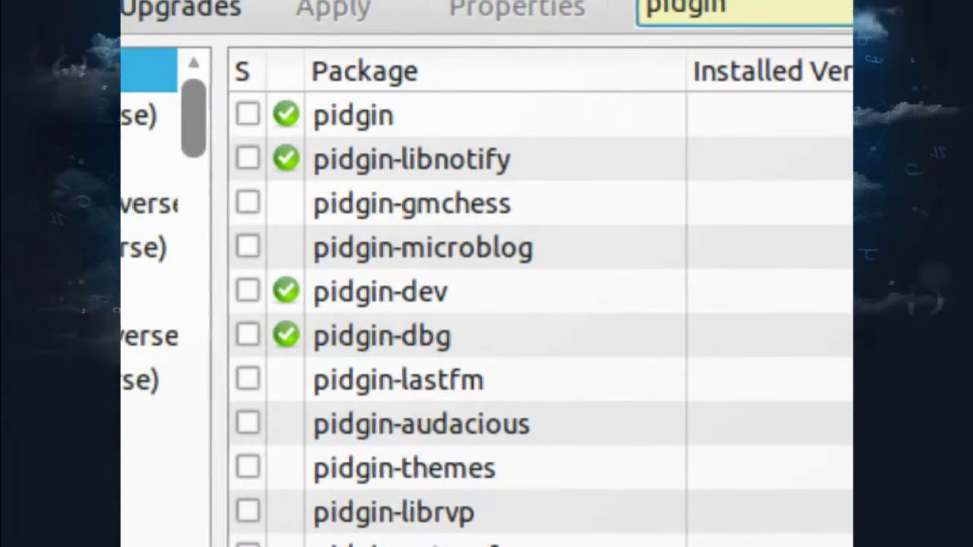
- Mark the pidgin package and its required packages for installation, apply the changes, and dismiss the completion notice
{"action": "right_click", "coordinate": [169, 114]}
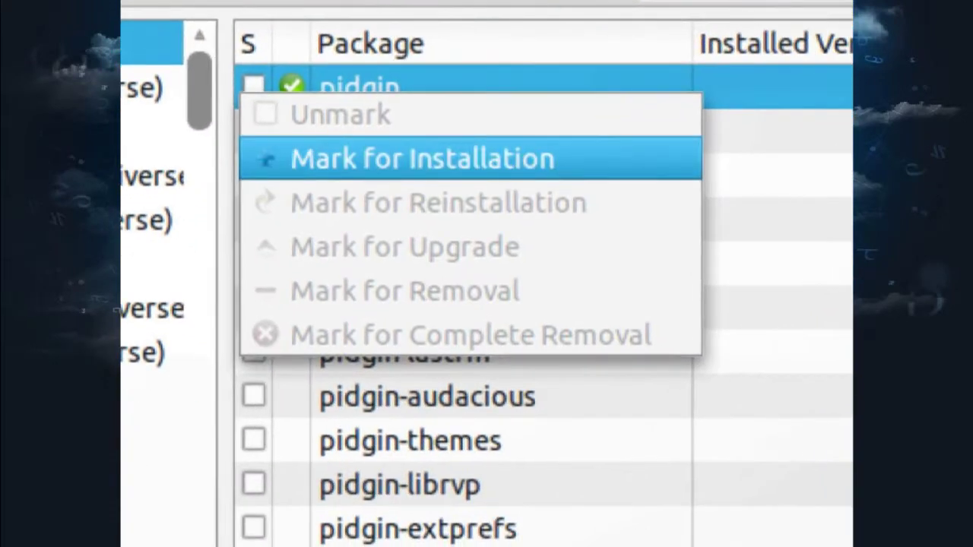
{"action": "left_click", "coordinate": [422, 160]}
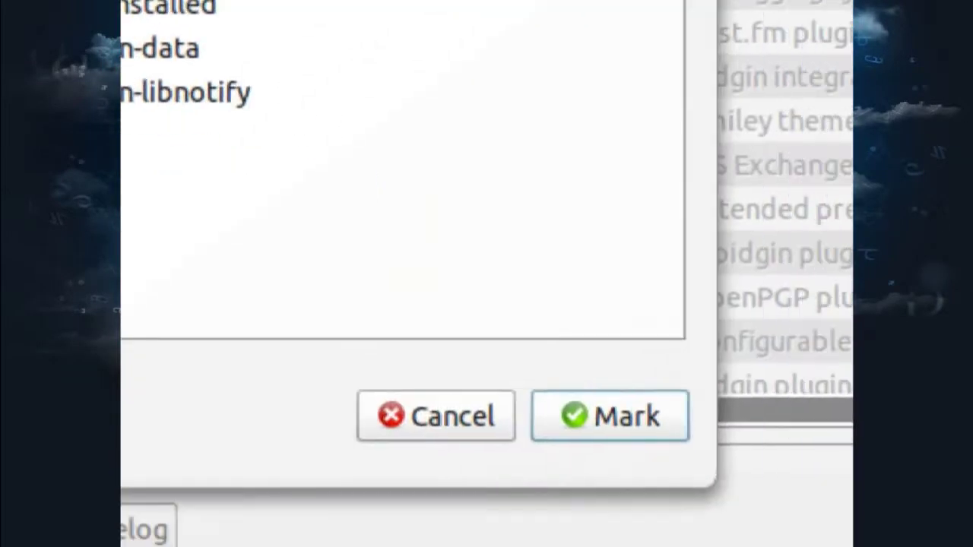
{"action": "left_click", "coordinate": [619, 363]}
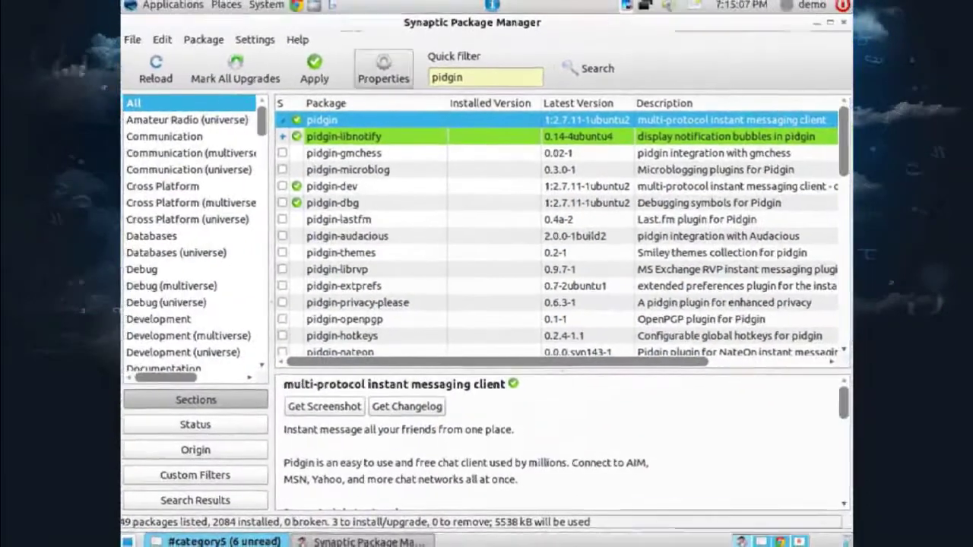
{"action": "left_click", "coordinate": [277, 30]}
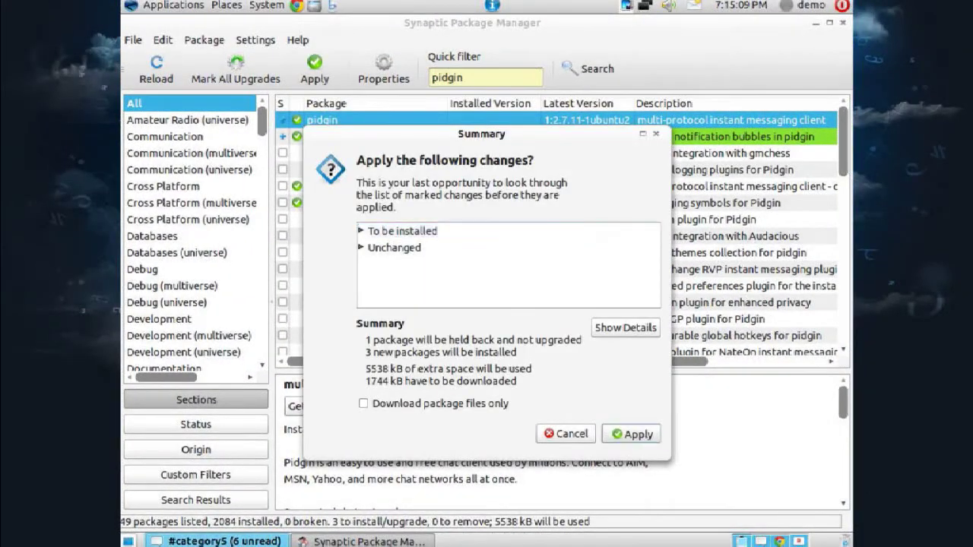
{"action": "left_click", "coordinate": [631, 433]}
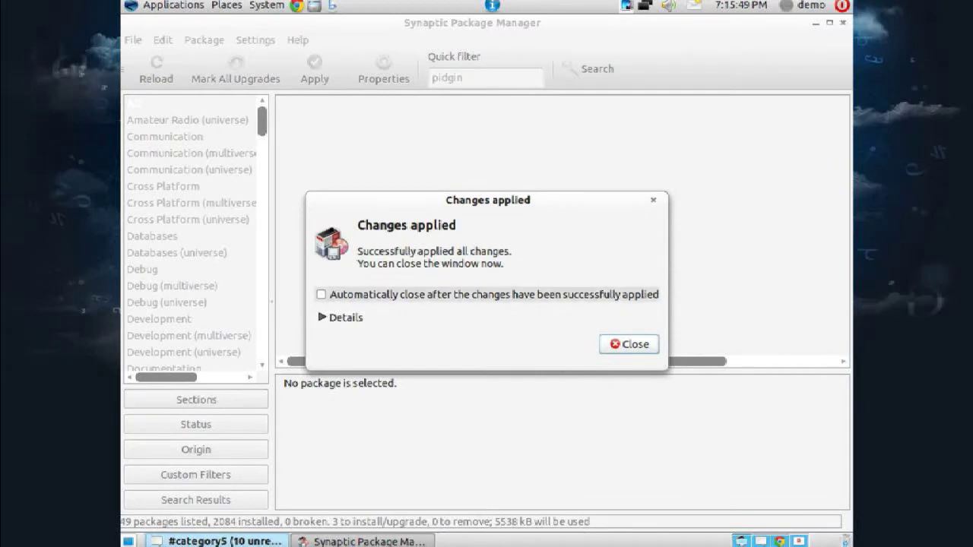
{"action": "left_click", "coordinate": [629, 344]}
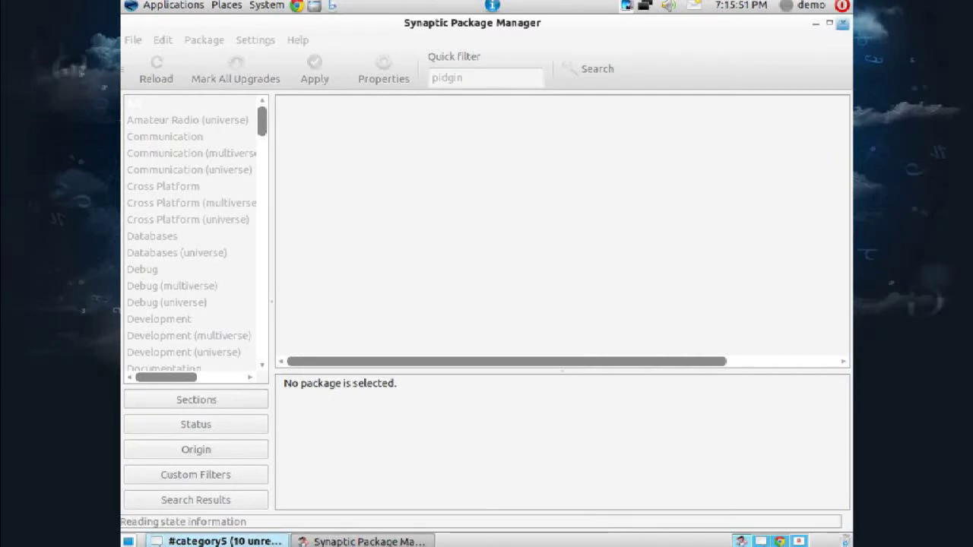
{"action": "left_click", "coordinate": [172, 5]}
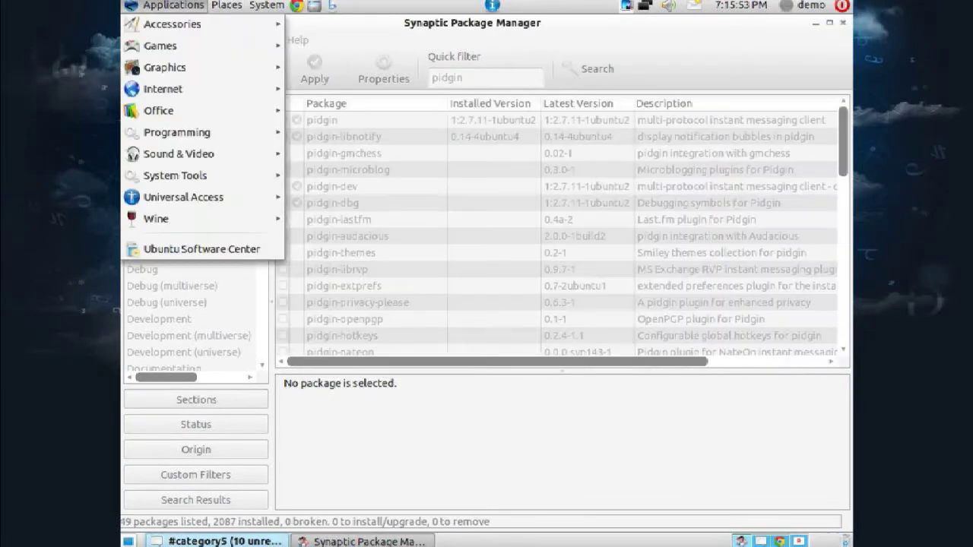
{"action": "mouse_move", "coordinate": [228, 88]}
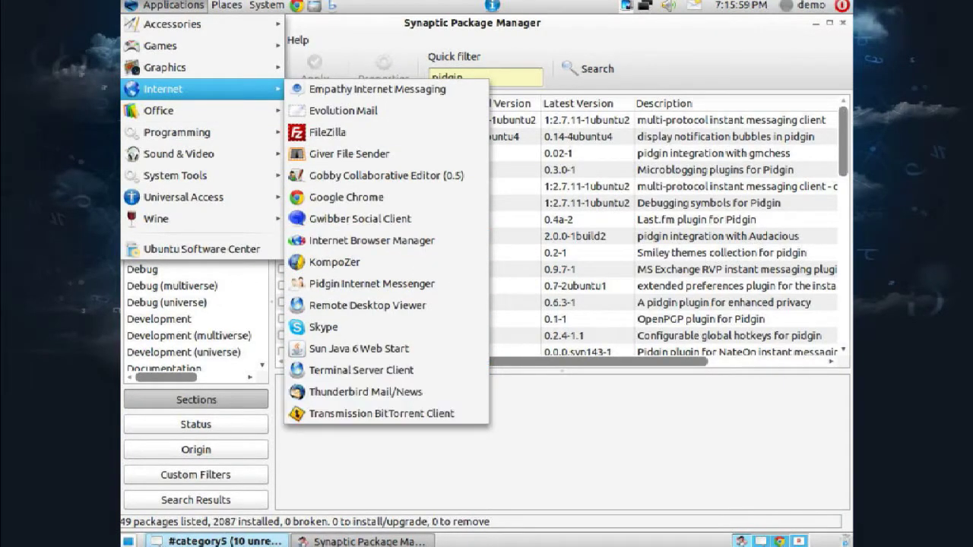
{"action": "key", "text": "Escape"}
- Open a terminal and launch Pidgin with the command pidgin
{"action": "left_click", "coordinate": [173, 5]}
{"action": "mouse_move", "coordinate": [172, 25]}
{"action": "left_click", "coordinate": [326, 240]}
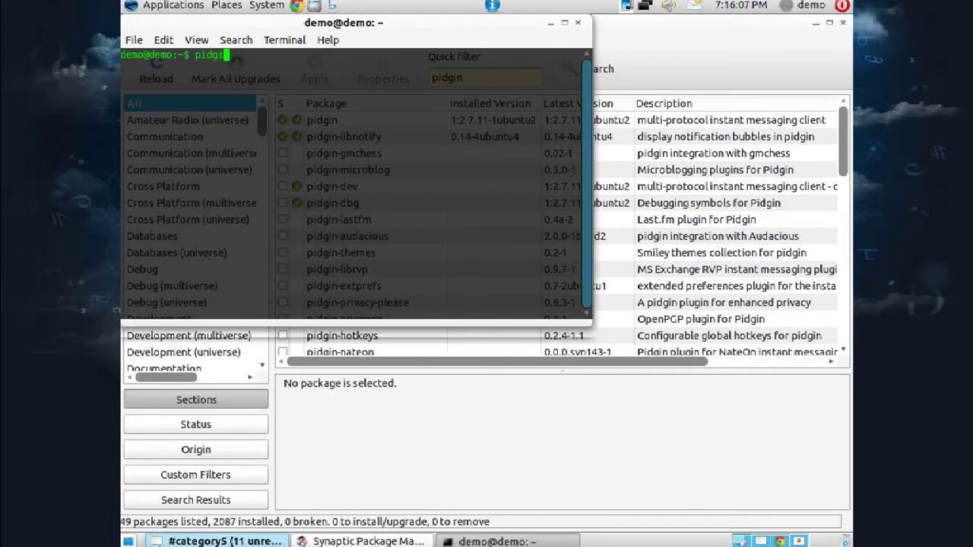
{"action": "key", "text": "Return"}
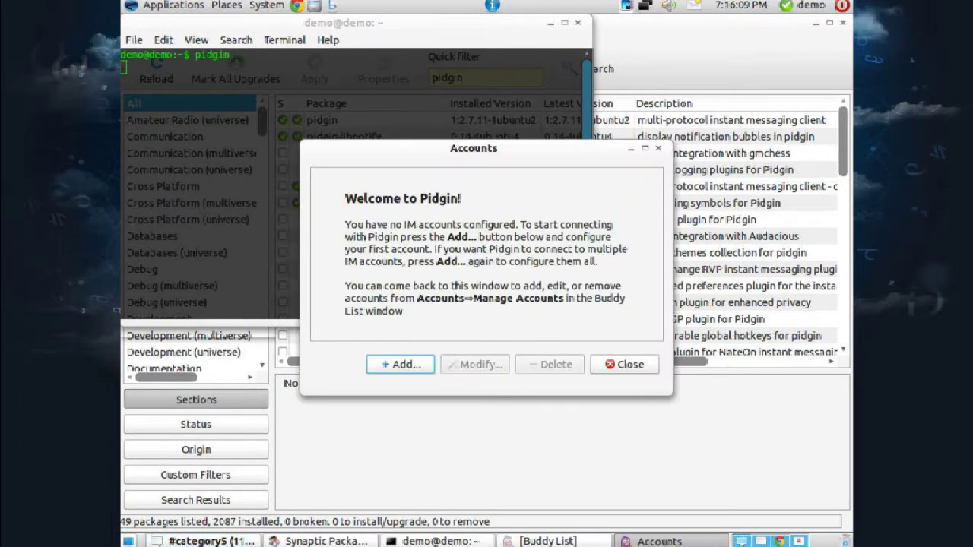
{"action": "left_click", "coordinate": [123, 67]}
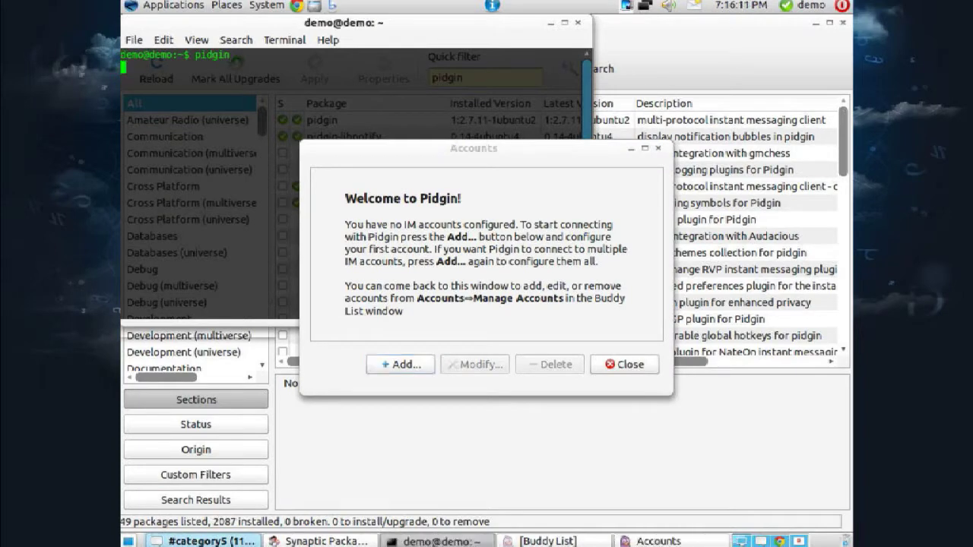
{"action": "left_click", "coordinate": [400, 364]}
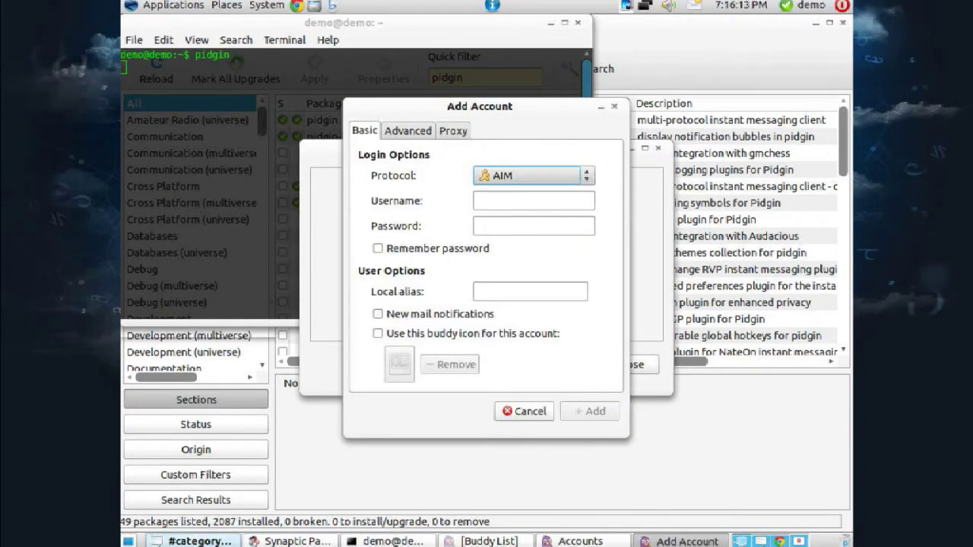
{"action": "left_click", "coordinate": [523, 411]}
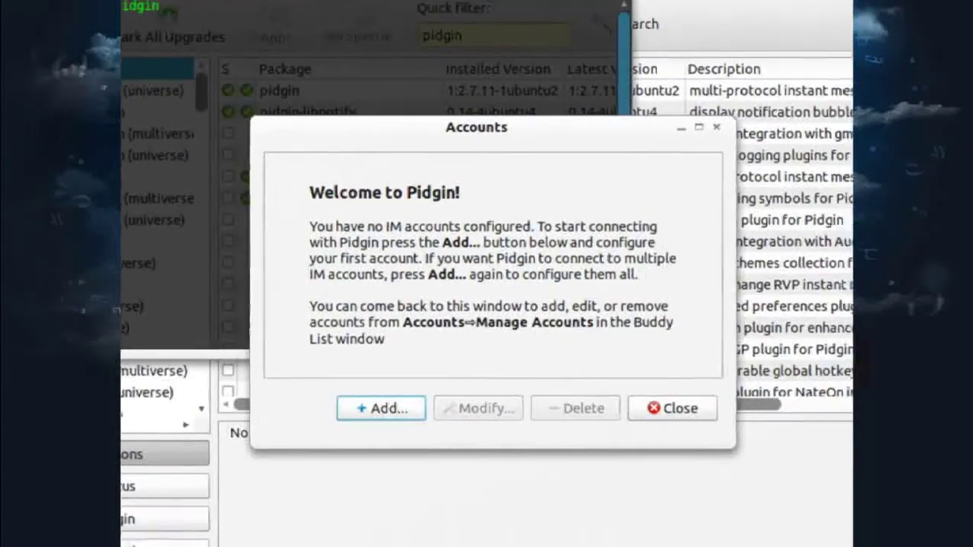
- Start a new Pidgin account with the IRC protocol, enter the account username, and set the server to irc.freenode.net
{"action": "key", "text": "Return"}
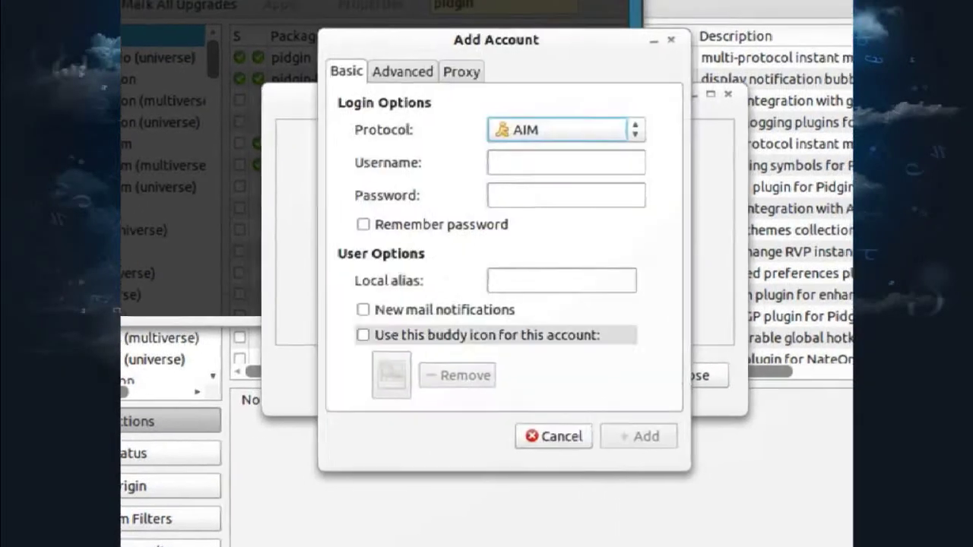
{"action": "key", "text": "space"}
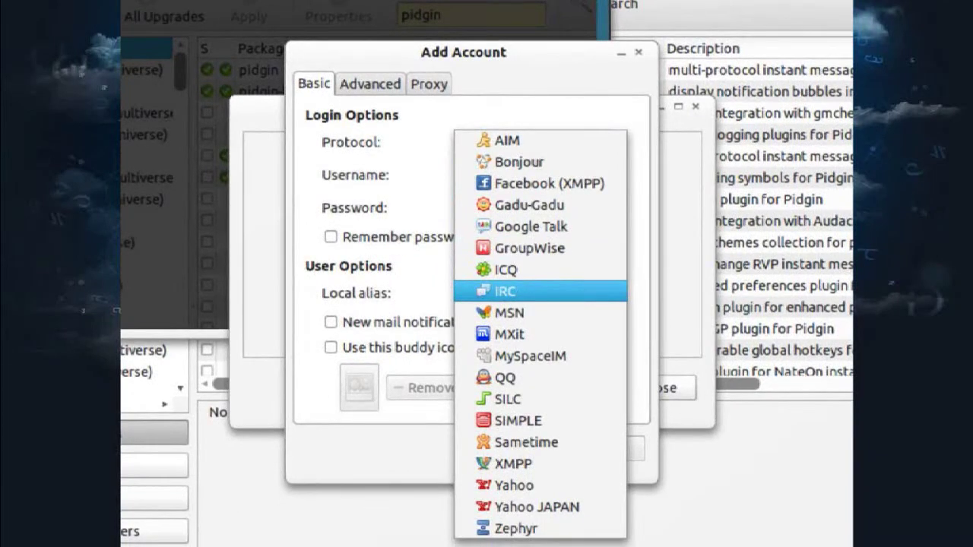
{"action": "key", "text": "Return"}
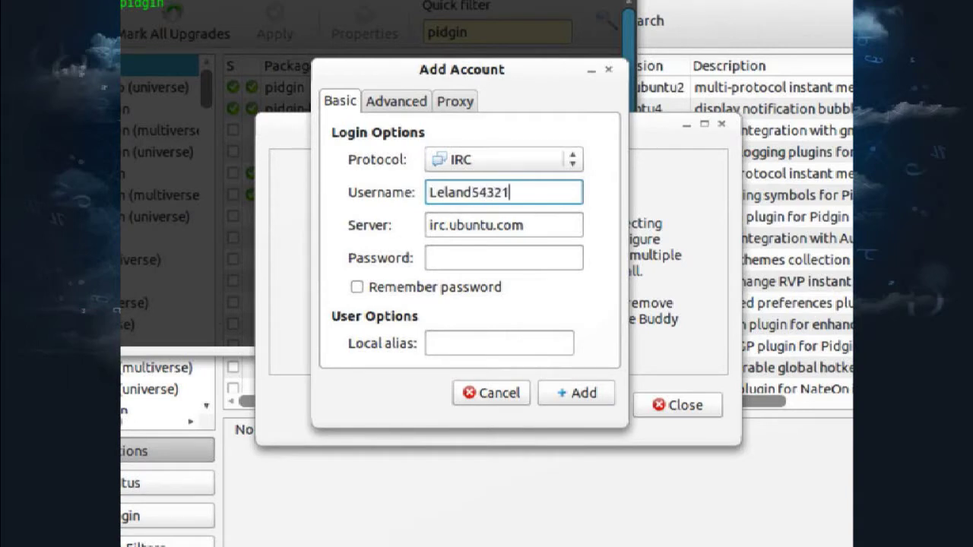
{"action": "key", "text": "Tab"}
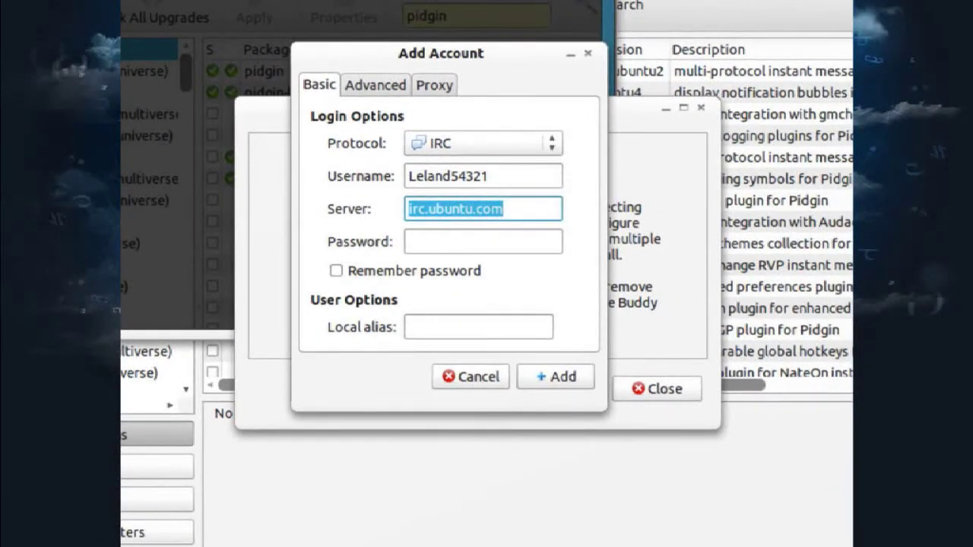
{"action": "type", "text": "irc.freenode.net"}
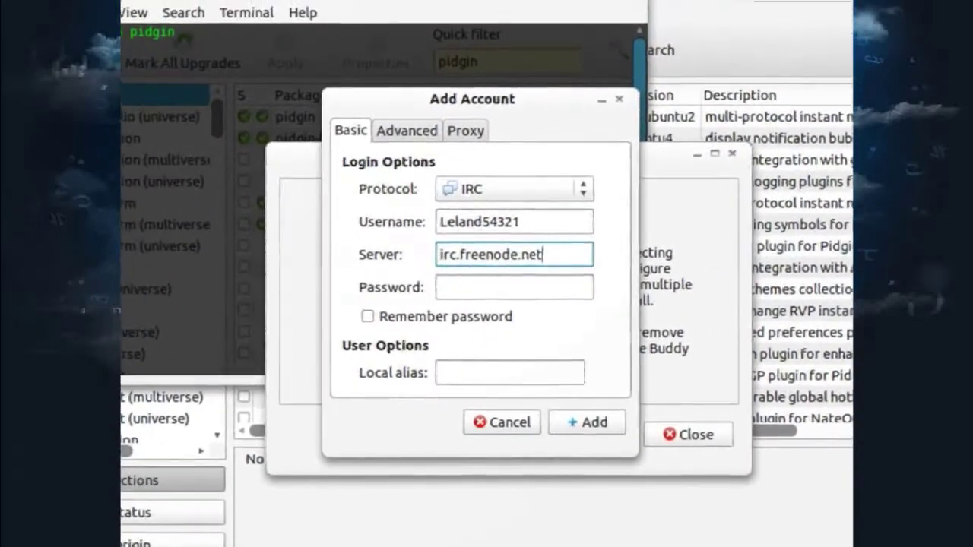
- Review the new account's advanced and proxy settings, leaving the defaults, and add the account
{"action": "left_click", "coordinate": [384, 114]}
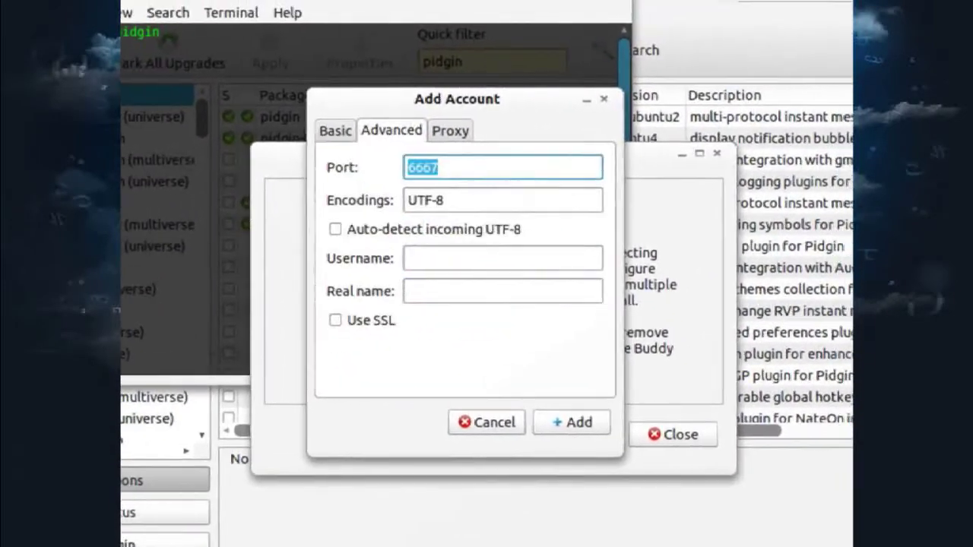
{"action": "key", "text": "ctrl+Page_Down"}
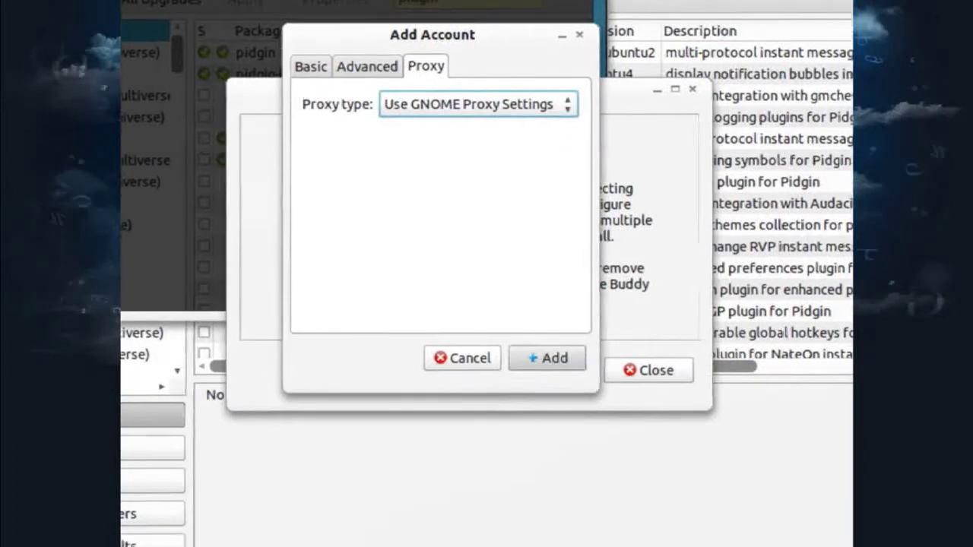
{"action": "left_click", "coordinate": [574, 422]}
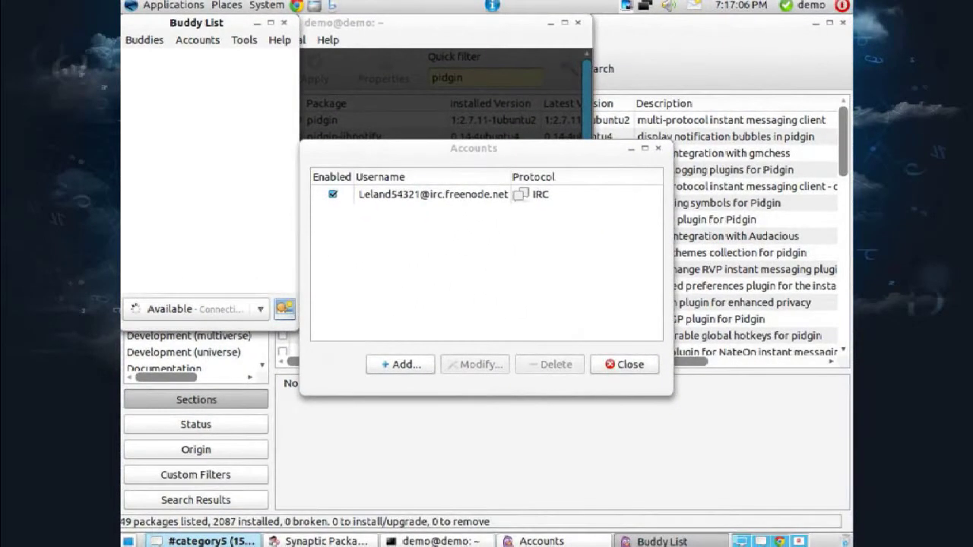
- Close the Accounts and Synaptic Package Manager windows and move the Buddy List away from the terminal's command text
{"action": "left_click", "coordinate": [624, 364]}
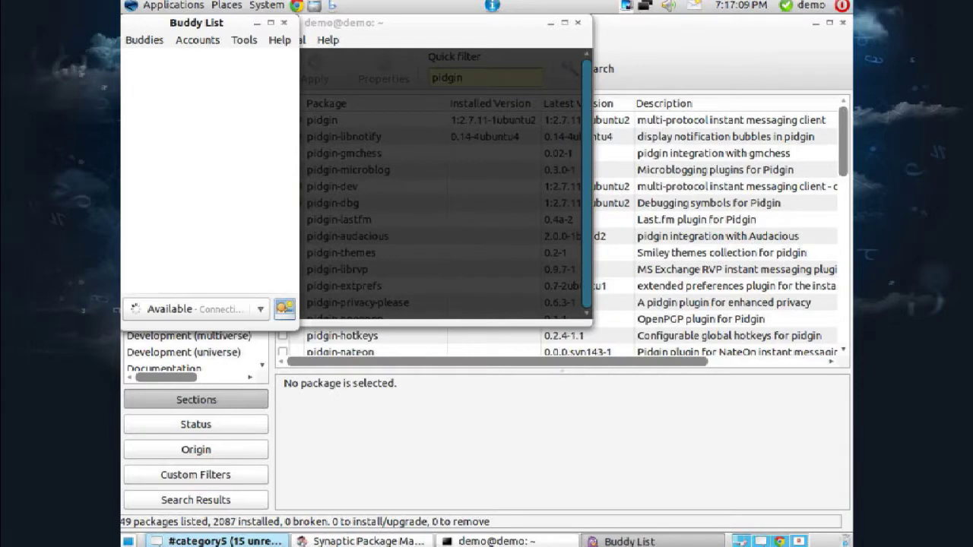
{"action": "left_click", "coordinate": [362, 542]}
{"action": "left_click", "coordinate": [843, 23]}
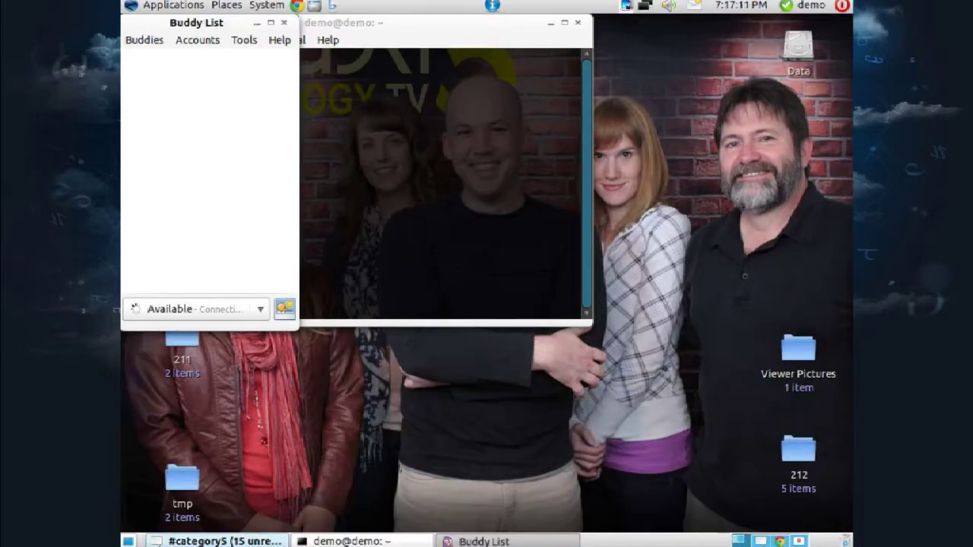
{"action": "left_click_drag", "start_coordinate": [196, 22], "coordinate": [473, 55]}
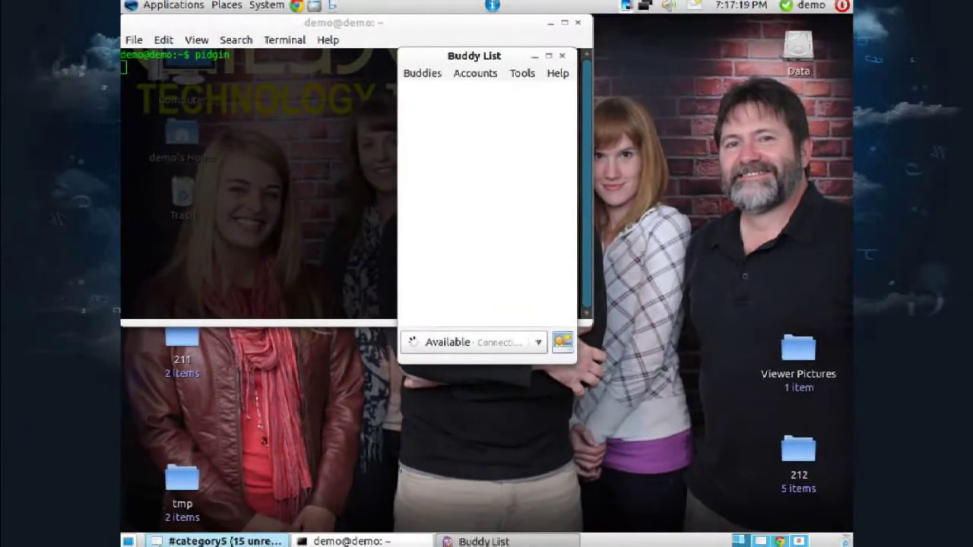
{"action": "left_click", "coordinate": [422, 73]}
{"action": "key", "text": "Escape"}
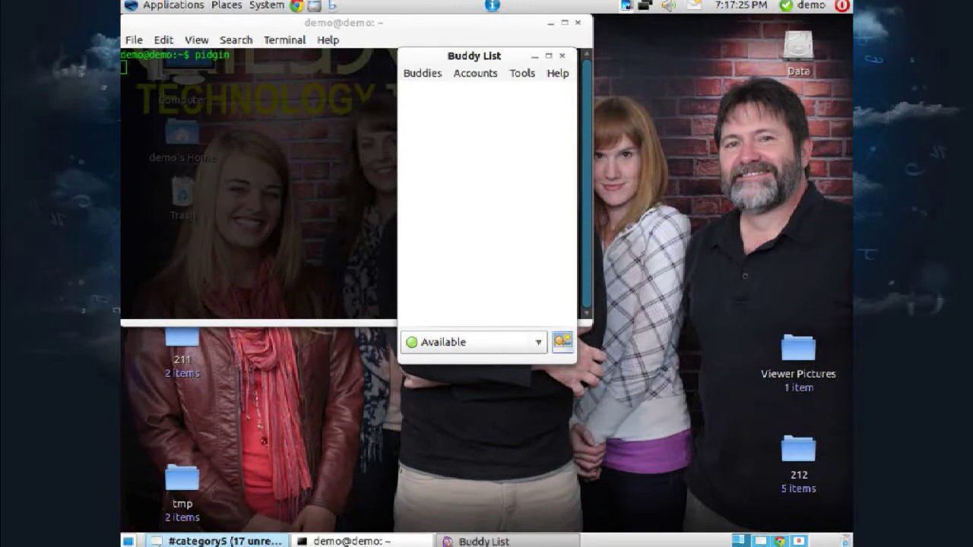
{"action": "left_click", "coordinate": [473, 342]}
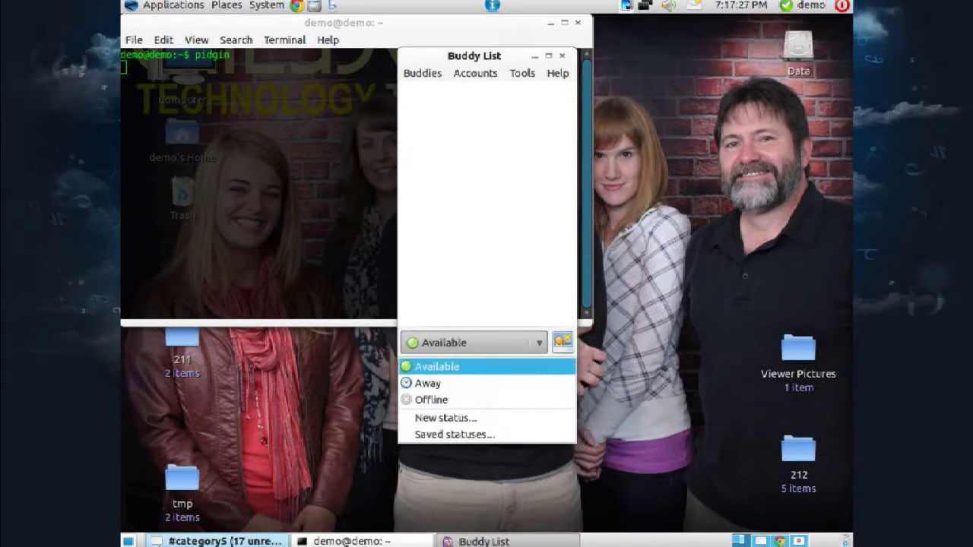
{"action": "key", "text": "Escape"}
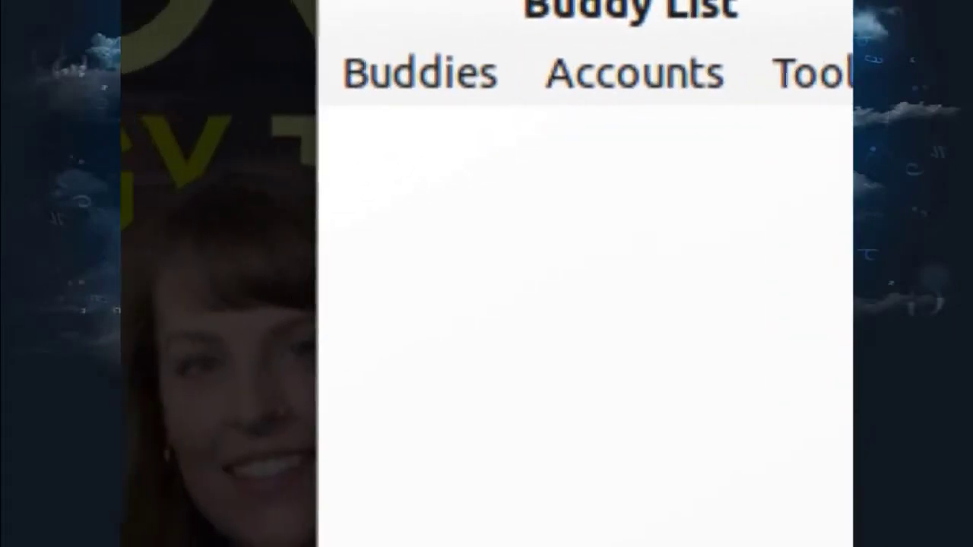
- Join the IRC chat channel #category5 with the new account
{"action": "left_click", "coordinate": [169, 99]}
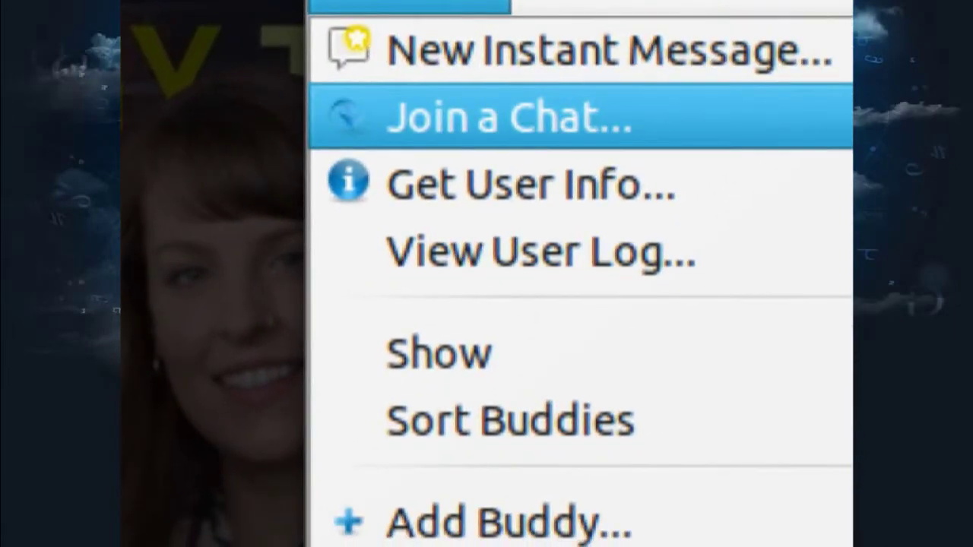
{"action": "key", "text": "Return"}
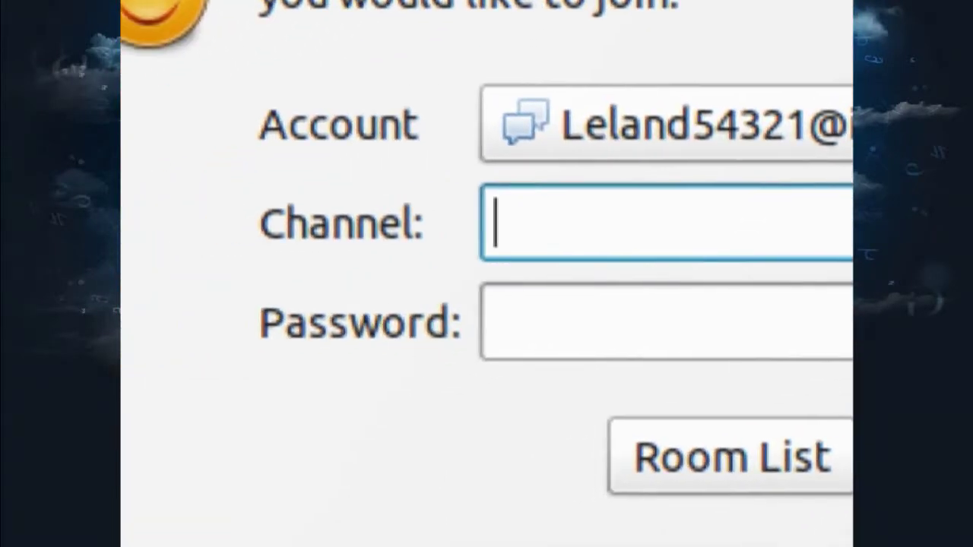
{"action": "type", "text": "#"}
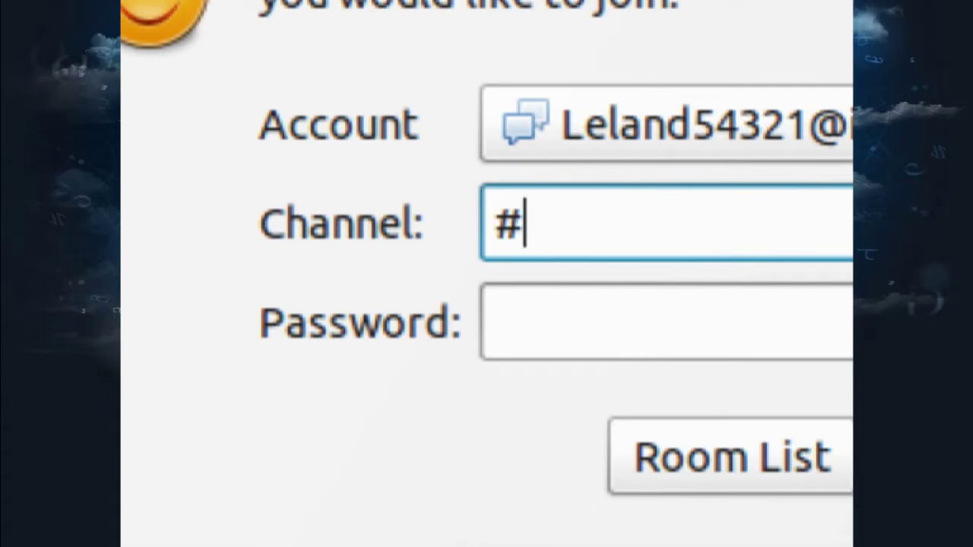
{"action": "type", "text": "category5"}
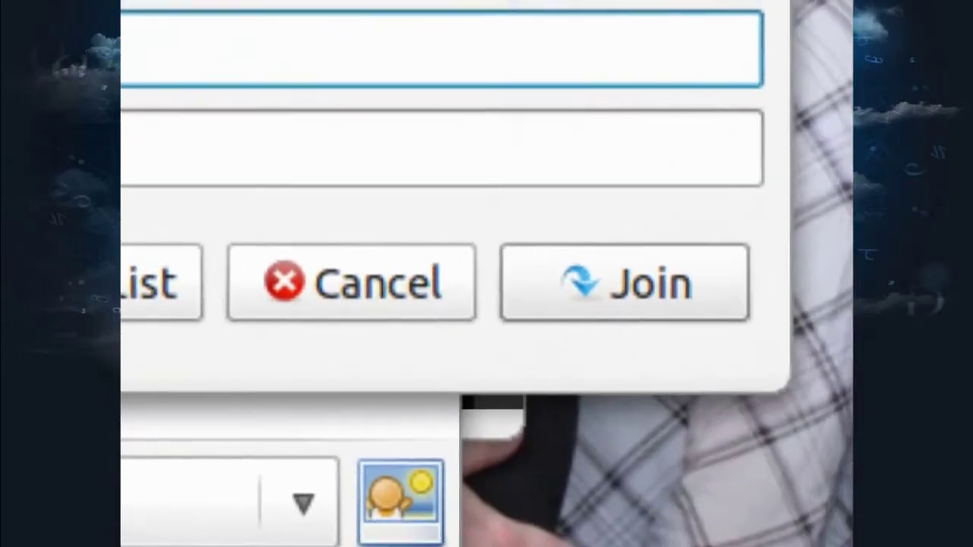
{"action": "left_click", "coordinate": [625, 282]}
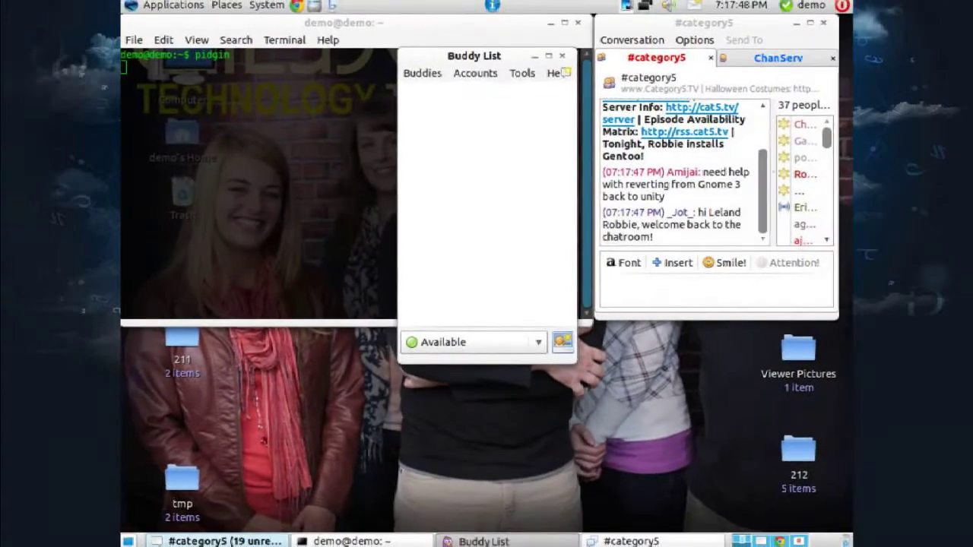
- Maximize the #category5 chat window
{"action": "key", "text": "alt+F10"}
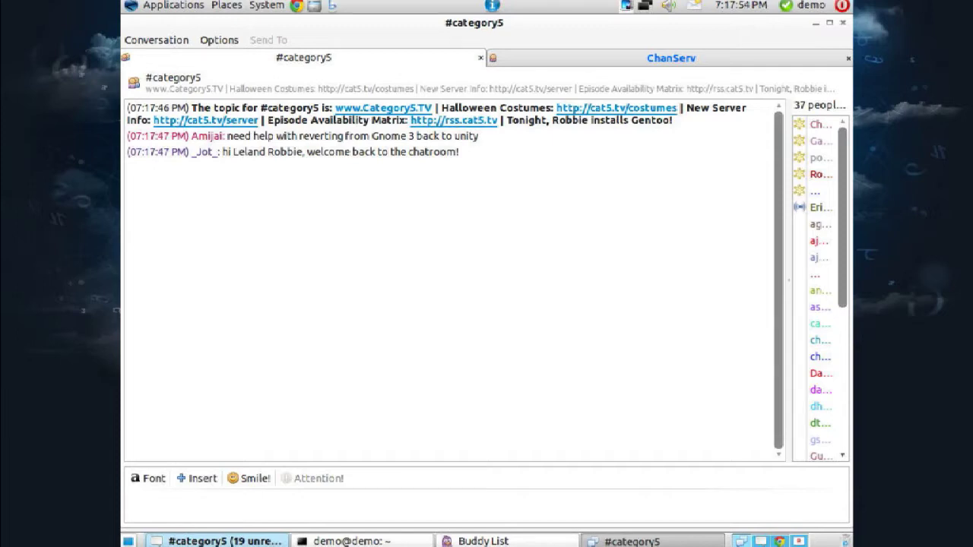
{"action": "key", "text": "alt+F10"}
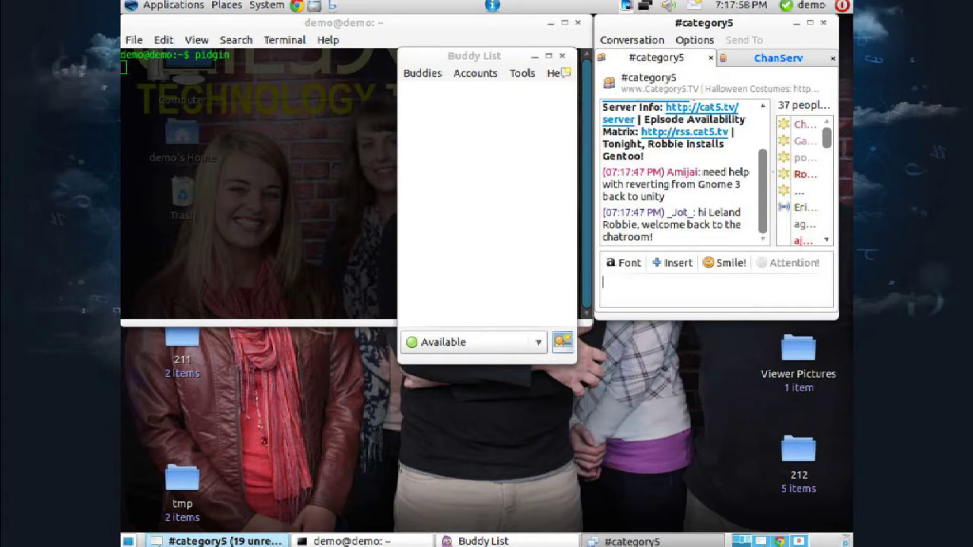
{"action": "key", "text": "alt+F10"}
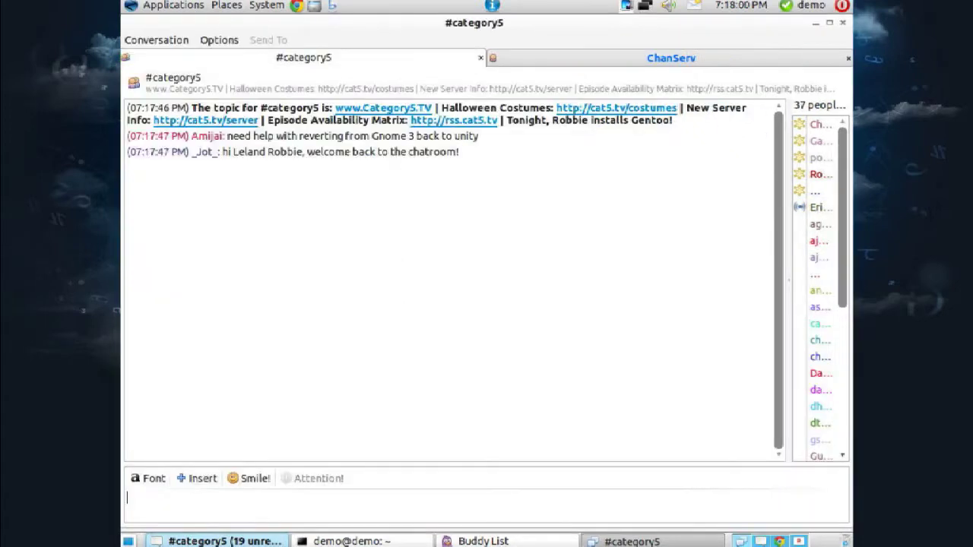
- Switch to the ChanServ conversation and close it, leaving only the #category5 chat open
{"action": "key", "text": "ctrl+Tab"}
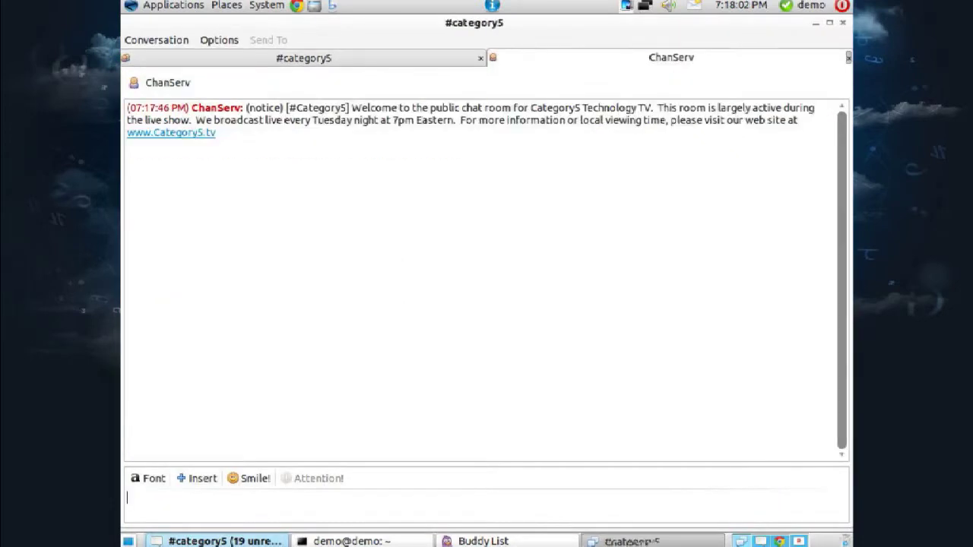
{"action": "key", "text": "ctrl+w"}
- Save the #category5 conversation as #category5.html in the demo home folder
{"action": "key", "text": "alt+c"}
{"action": "key", "text": "Down"}
{"action": "key", "text": "Down"}
{"action": "key", "text": "Down"}
{"action": "key", "text": "Down"}
{"action": "key", "text": "Down"}
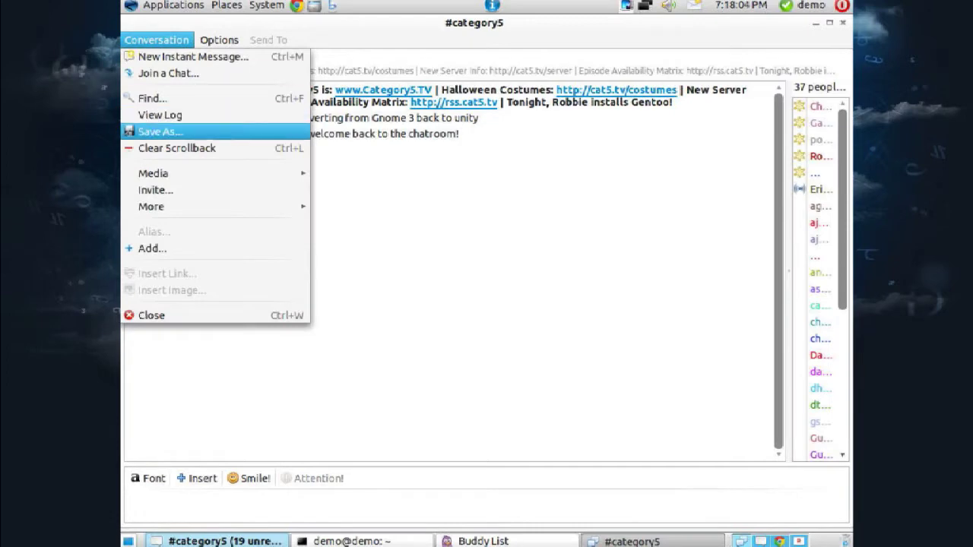
{"action": "key", "text": "Return"}
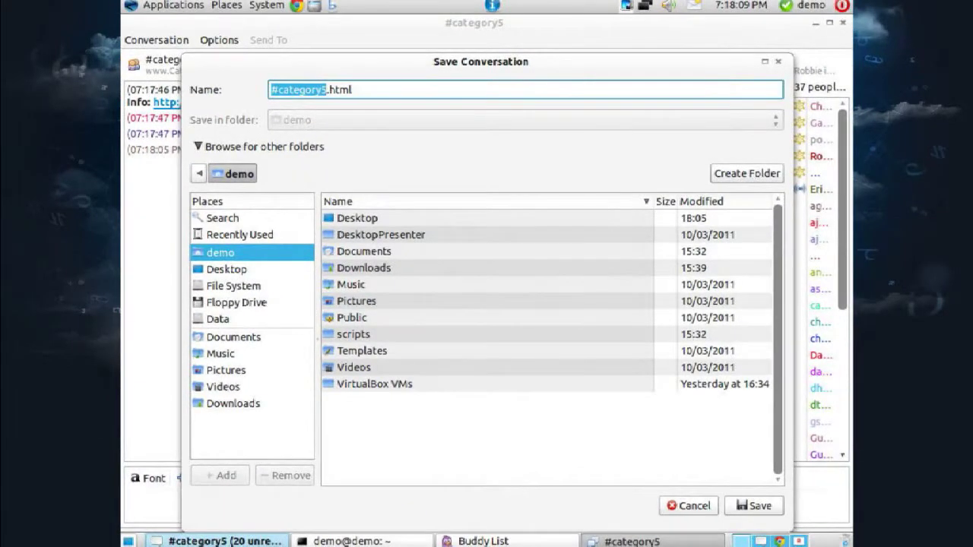
{"action": "key", "text": "Return"}
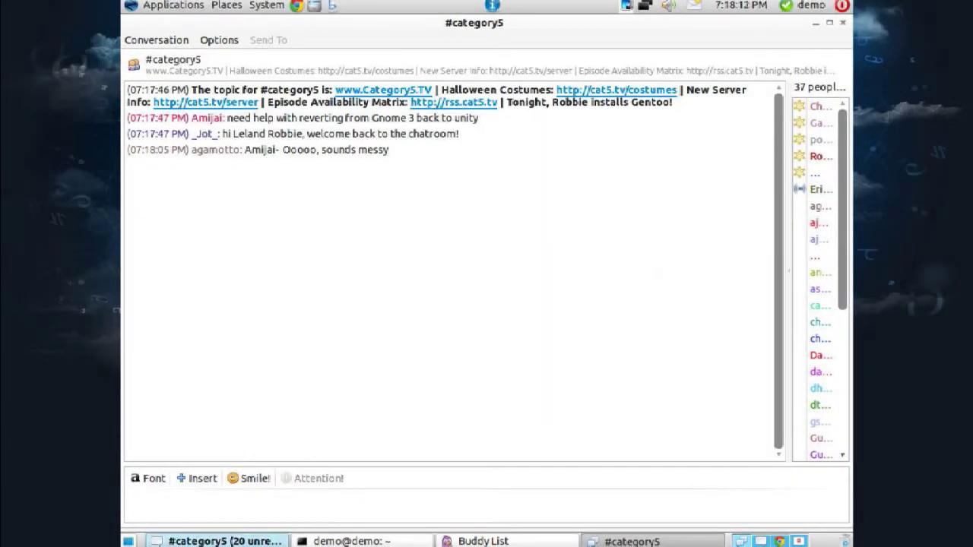
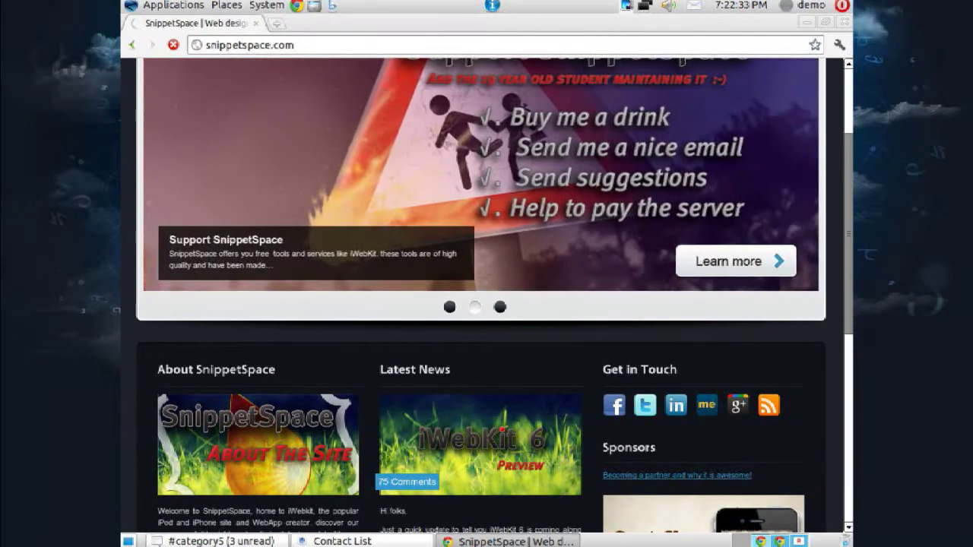
- Open the iWebKit project page from the SnippetSpace home page slideshow and look over its download options and version notes
{"action": "scroll", "coordinate": [481, 297], "scroll_direction": "up", "scroll_amount": 4}
{"action": "left_click", "coordinate": [728, 414]}
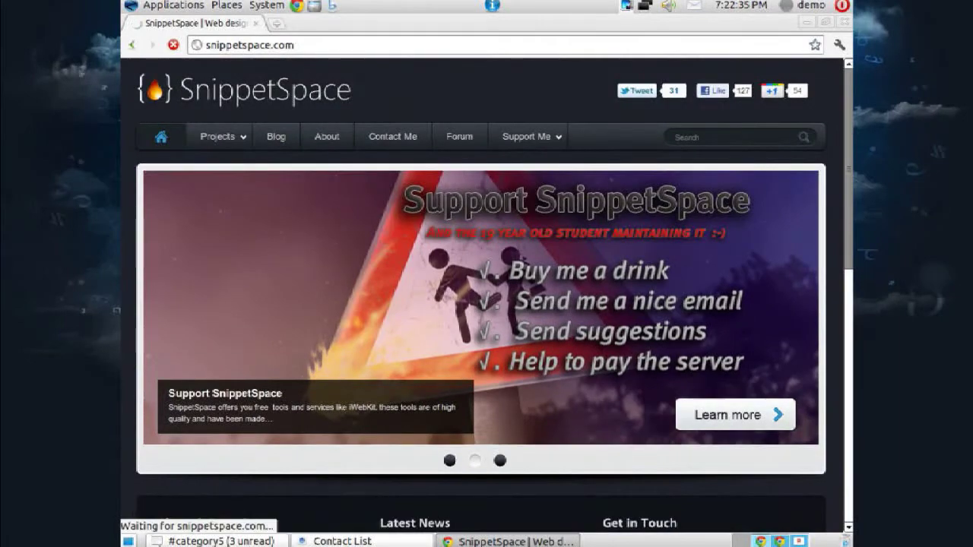
{"action": "scroll", "coordinate": [481, 293], "scroll_direction": "down", "scroll_amount": 3}
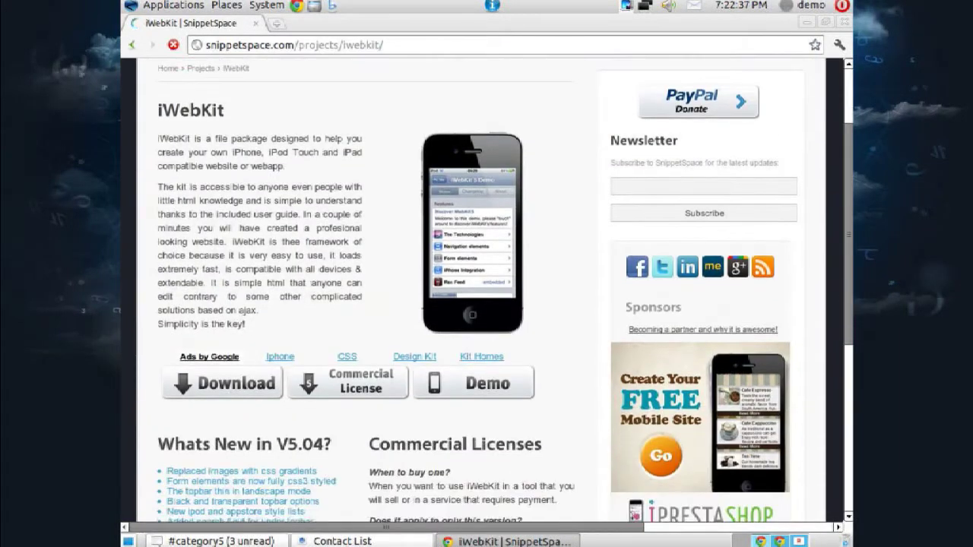
{"action": "scroll", "coordinate": [481, 293], "scroll_direction": "down", "scroll_amount": 3}
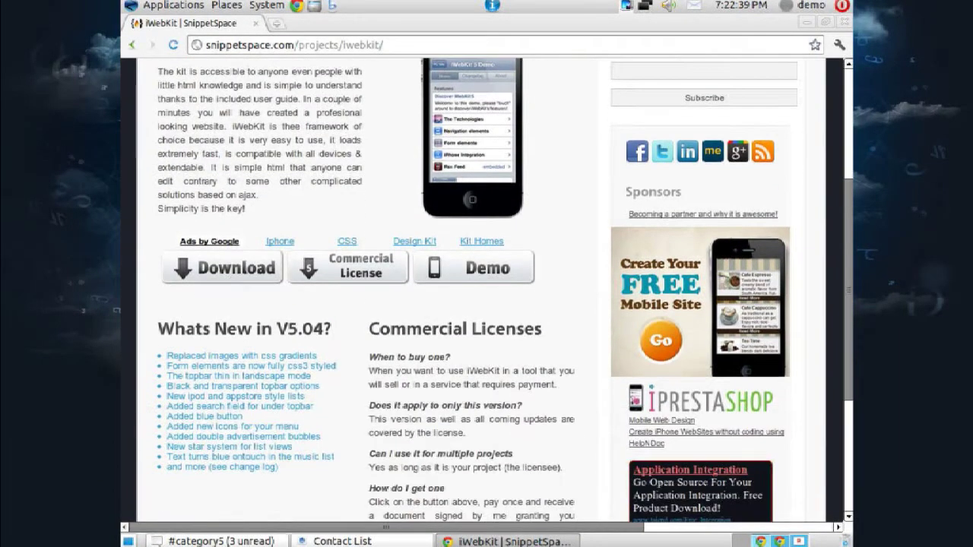
- Open the iWebKit 5 demo and look through its list of features and list layouts
{"action": "left_click", "coordinate": [472, 268]}
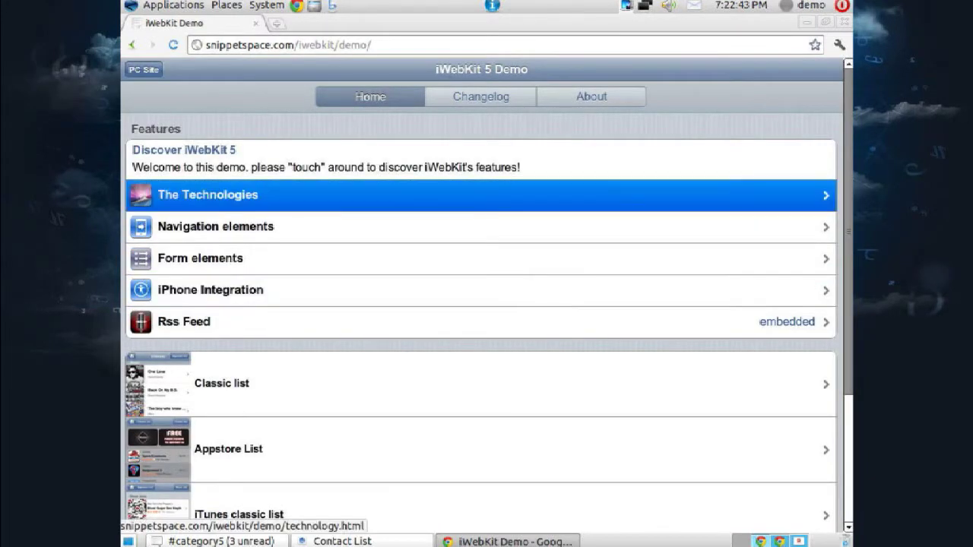
{"action": "scroll", "coordinate": [481, 304], "scroll_direction": "down", "scroll_amount": 5}
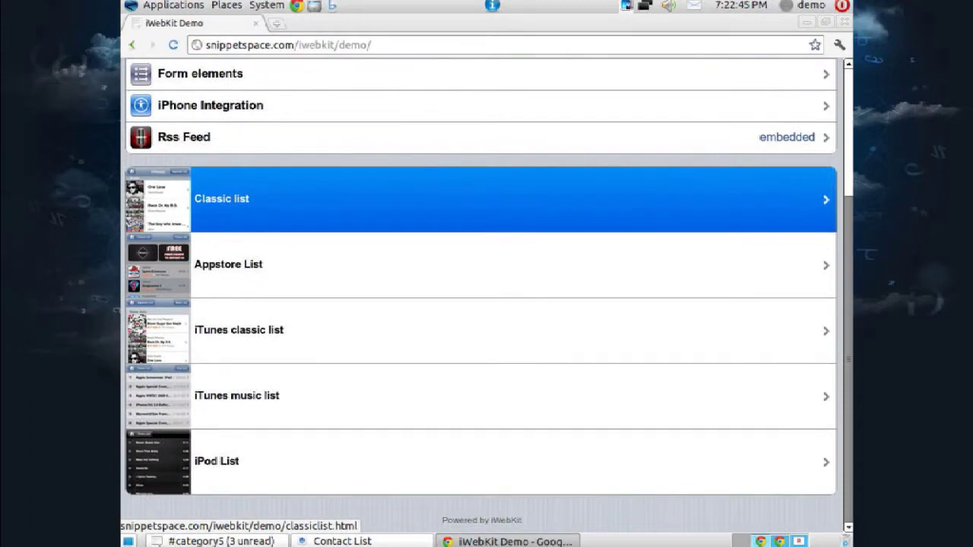
{"action": "scroll", "coordinate": [482, 304], "scroll_direction": "up", "scroll_amount": 5}
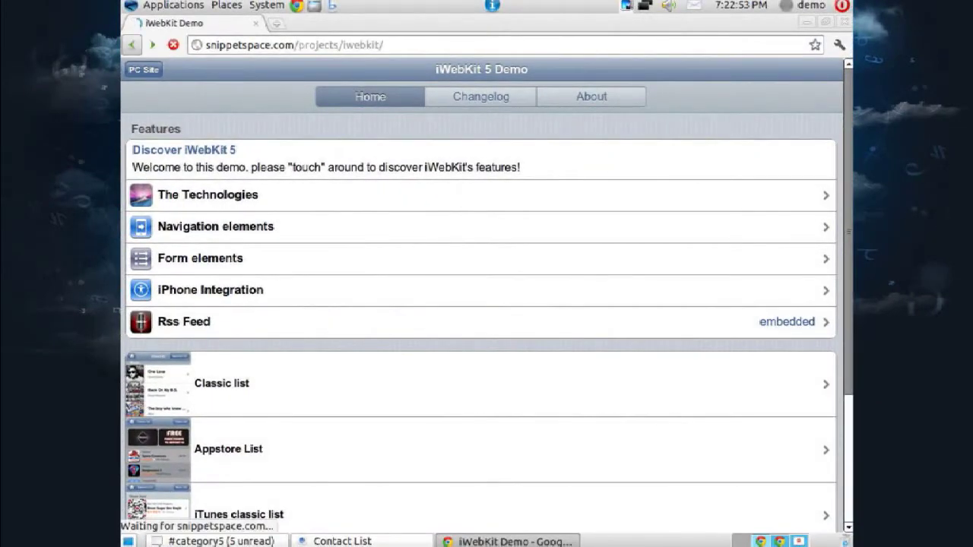
- Return to the iWebKit project page, download iWebKit5.04.zip and open the iWebKit5.04 folder inside the archive
{"action": "key", "text": "alt+Left"}
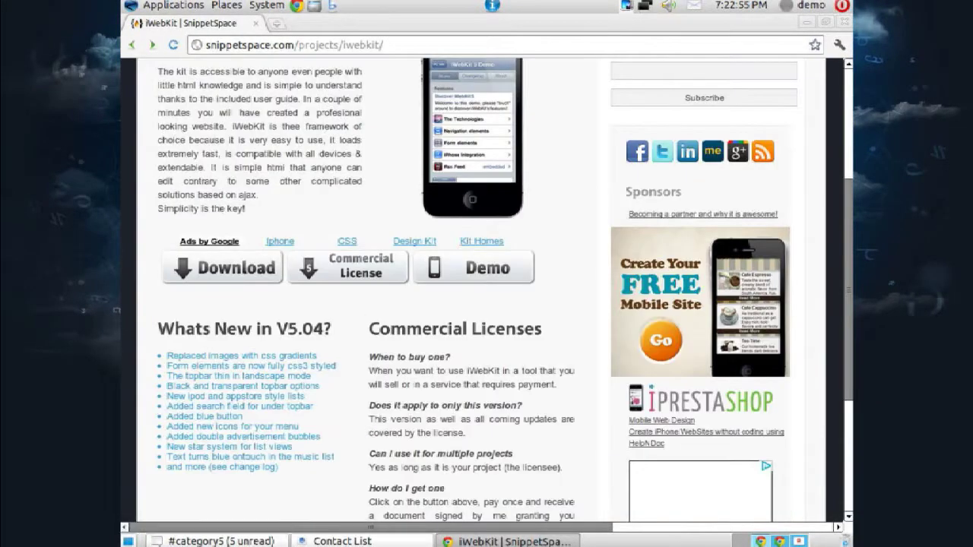
{"action": "left_click", "coordinate": [222, 267]}
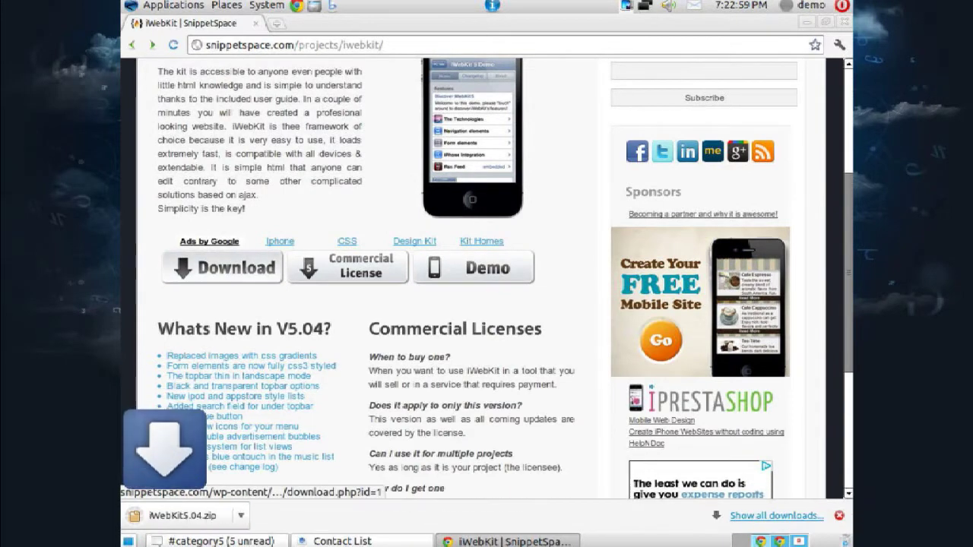
{"action": "double_click", "coordinate": [467, 129]}
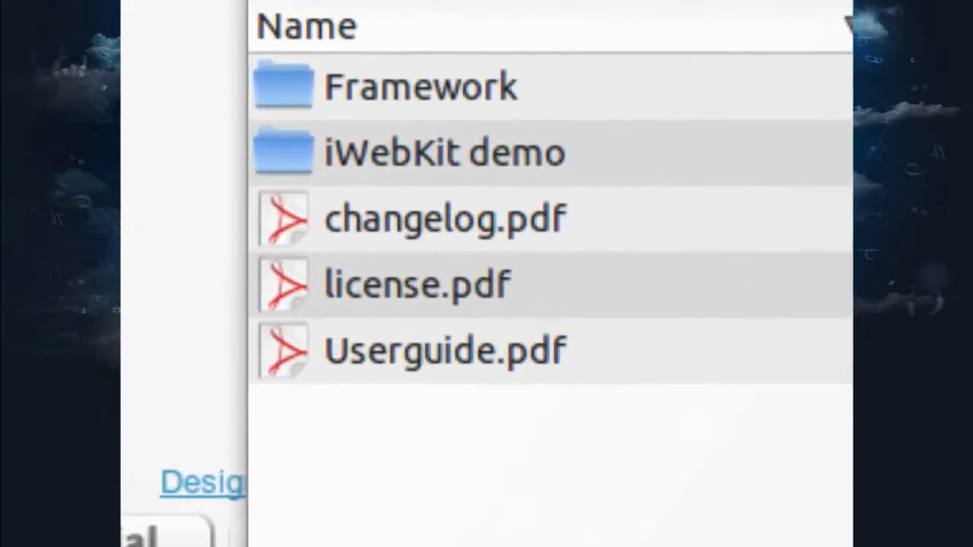
- Open the iWebKit demo folder in the archive and look through its HTML files and blogrss.php
{"action": "left_click", "coordinate": [467, 129]}
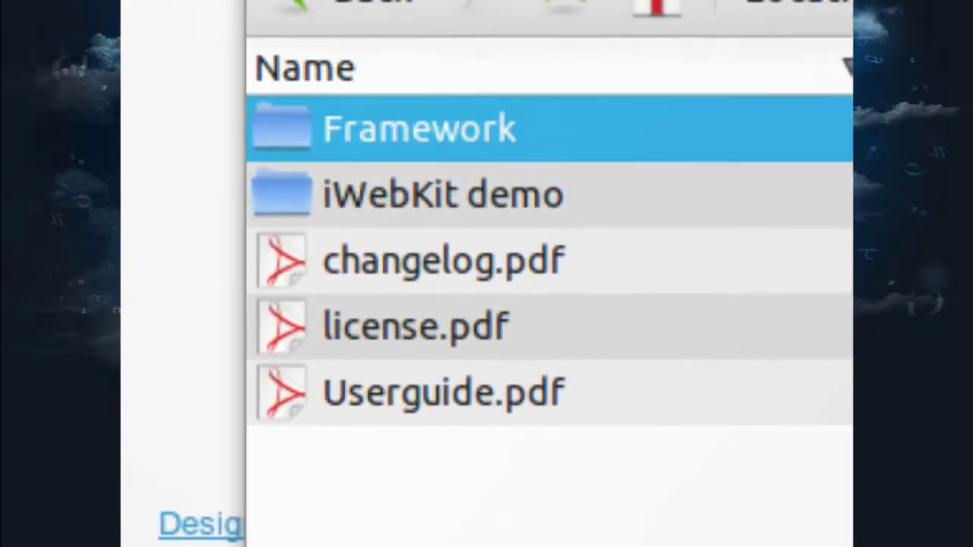
{"action": "left_click", "coordinate": [443, 194]}
{"action": "double_click", "coordinate": [443, 194]}
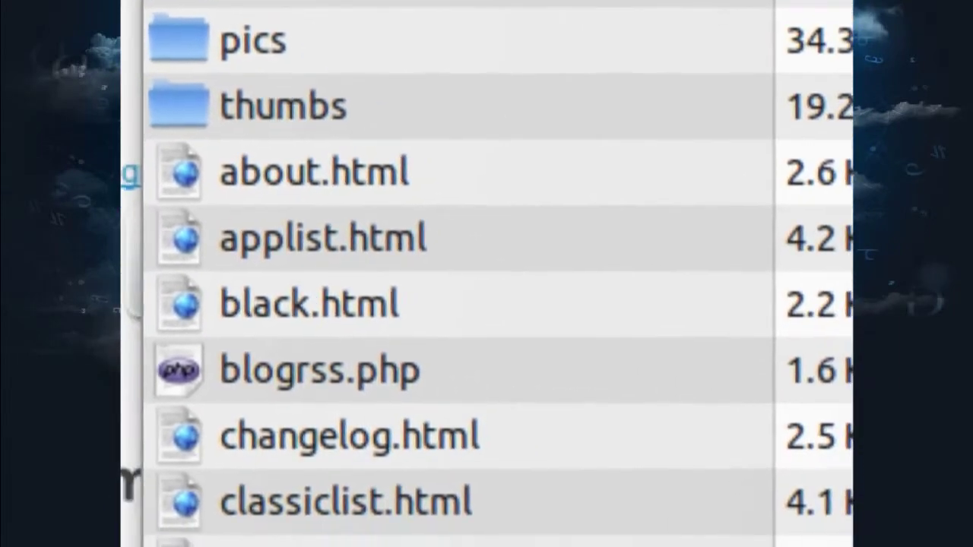
{"action": "scroll", "coordinate": [456, 266], "scroll_direction": "down", "scroll_amount": 3}
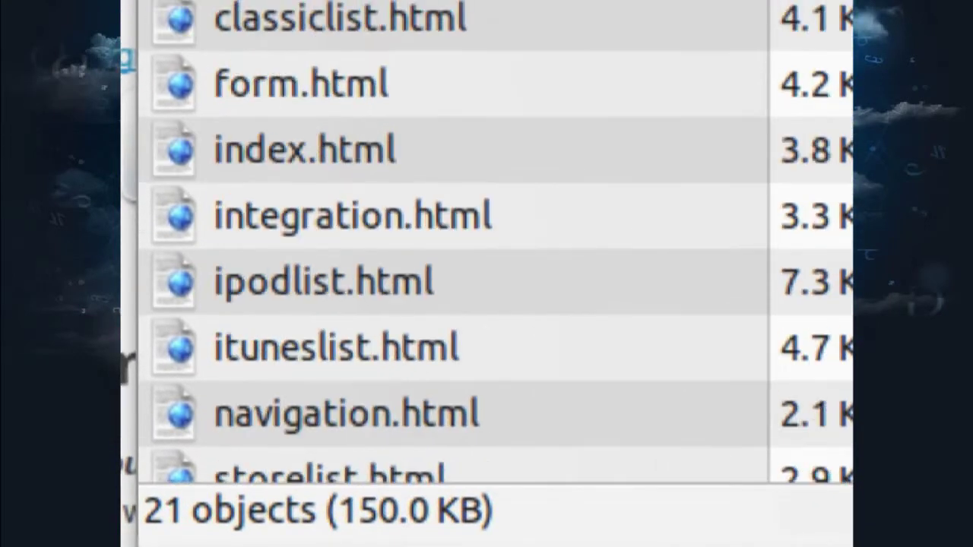
{"action": "scroll", "coordinate": [456, 243], "scroll_direction": "down", "scroll_amount": 2}
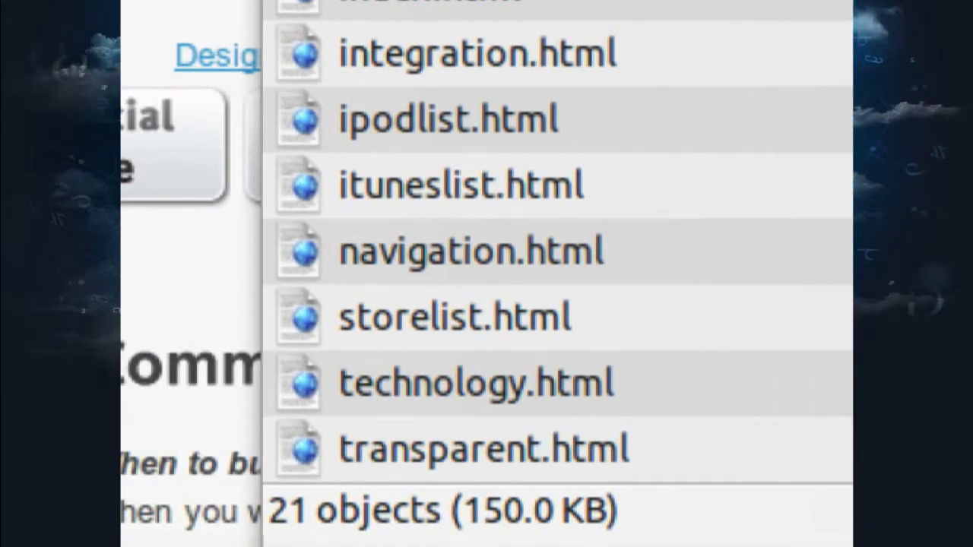
{"action": "left_click", "coordinate": [330, 317]}
{"action": "left_click", "coordinate": [346, 251]}
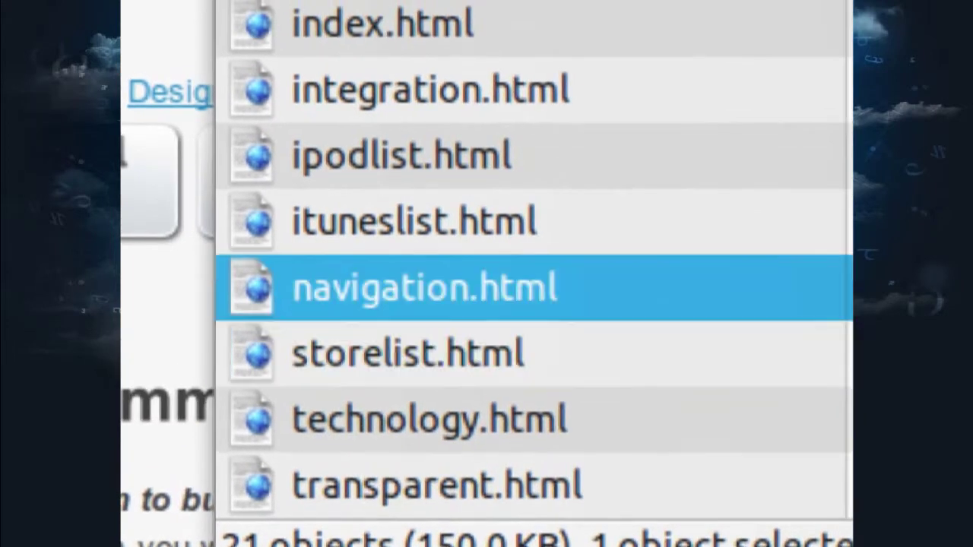
{"action": "left_click", "coordinate": [452, 298]}
{"action": "scroll", "coordinate": [452, 274], "scroll_direction": "up", "scroll_amount": 2}
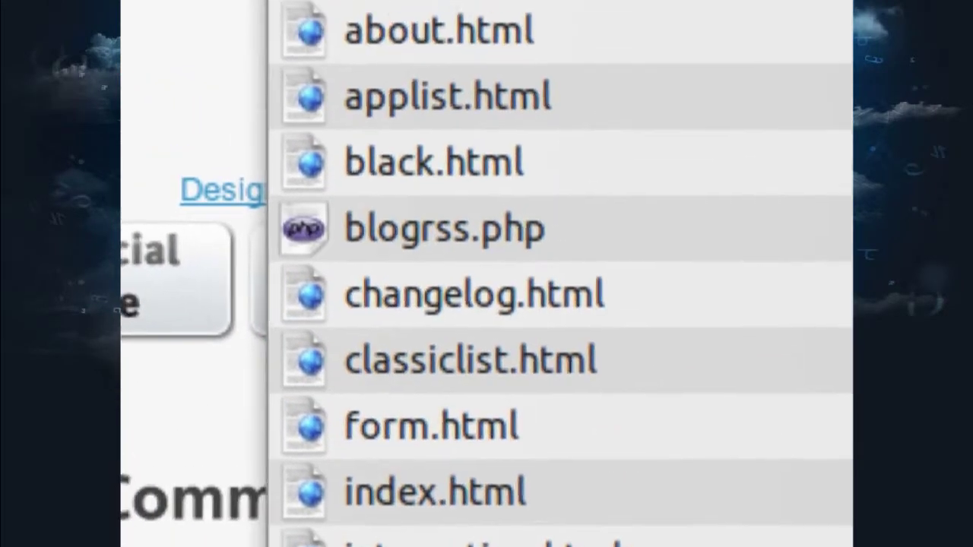
{"action": "left_click", "coordinate": [430, 208]}
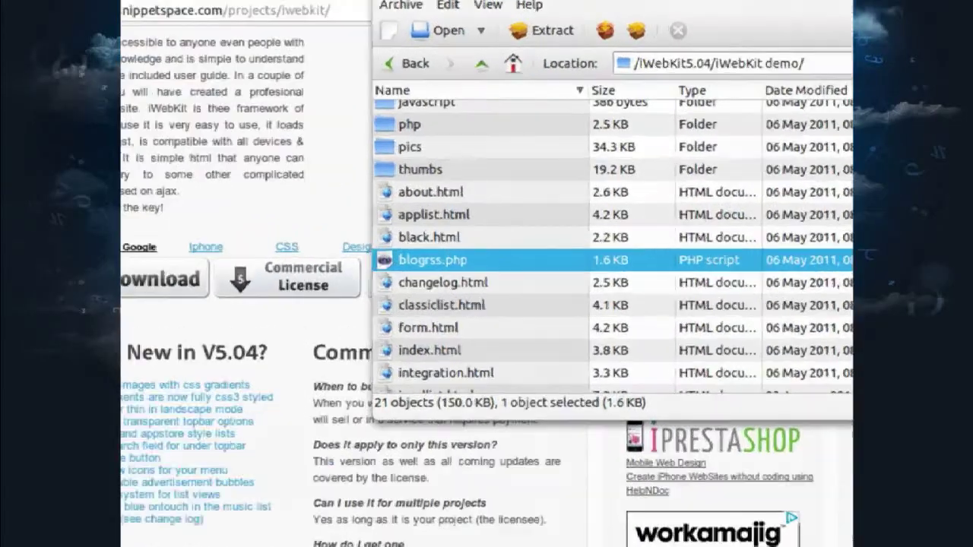
- Go through the demo folder's individual HTML pages, from applist.html to transparent.html and back to about.html, and close the archive
{"action": "scroll", "coordinate": [547, 274], "scroll_direction": "down", "scroll_amount": 1}
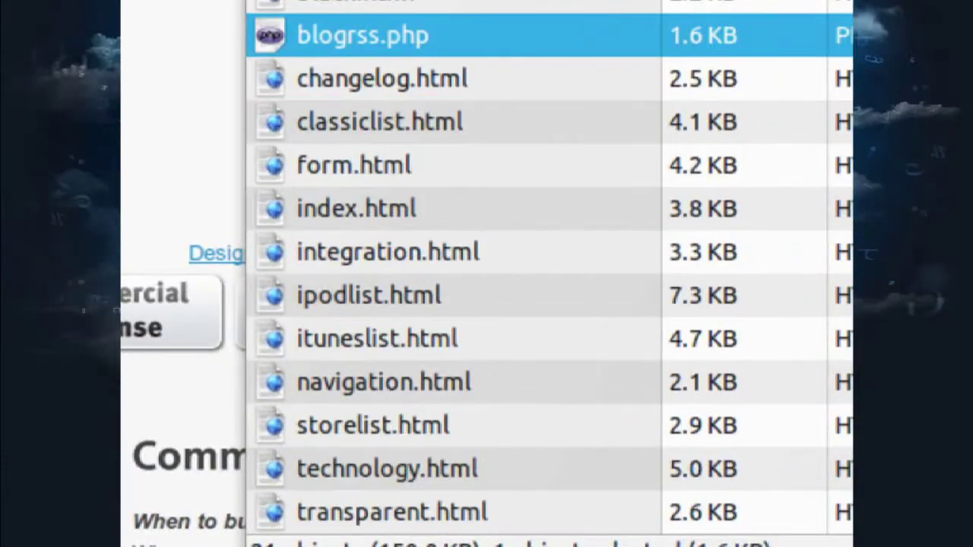
{"action": "scroll", "coordinate": [550, 273], "scroll_direction": "up", "scroll_amount": 3}
{"action": "left_click", "coordinate": [363, 228]}
{"action": "left_click", "coordinate": [363, 271]}
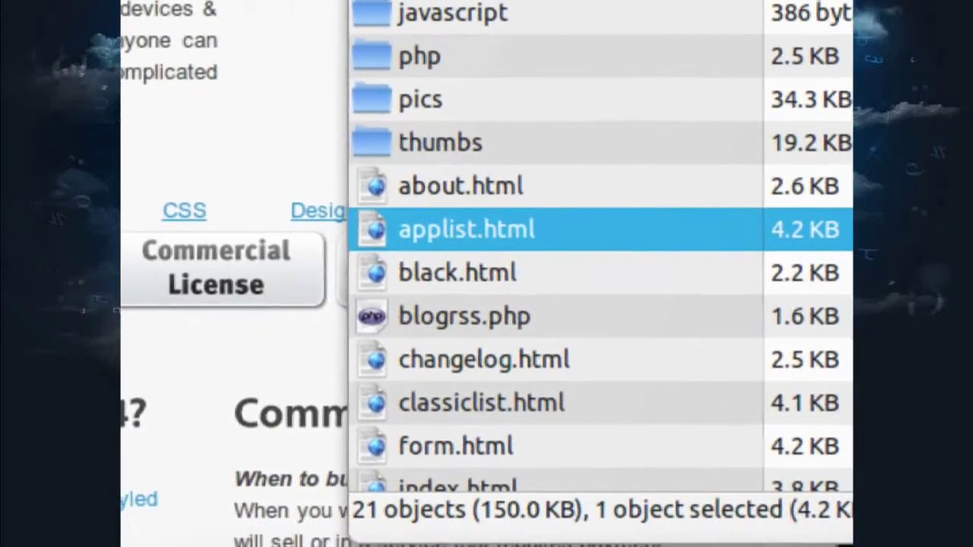
{"action": "left_click", "coordinate": [457, 272]}
{"action": "scroll", "coordinate": [486, 273], "scroll_direction": "down", "scroll_amount": 2}
{"action": "left_click", "coordinate": [484, 195]}
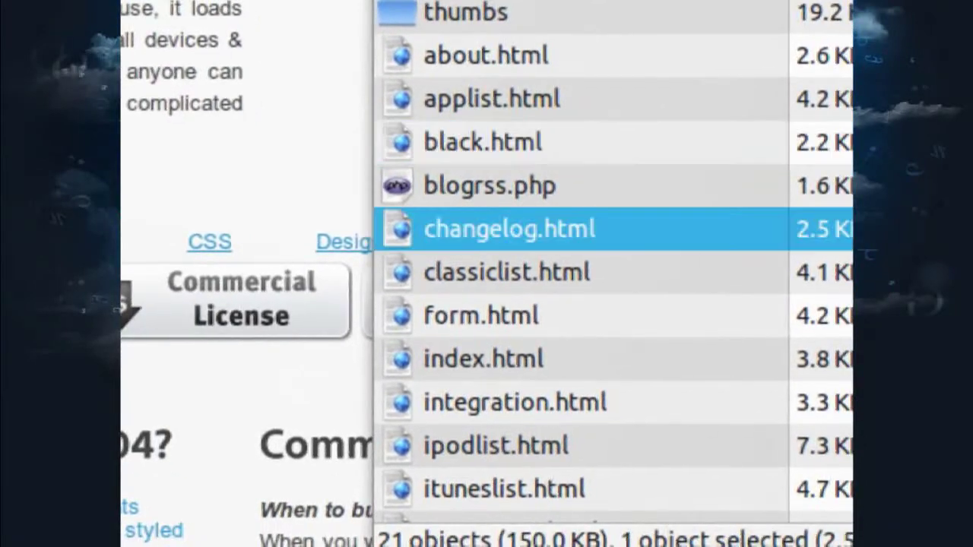
{"action": "left_click", "coordinate": [501, 257]}
{"action": "left_click", "coordinate": [475, 300]}
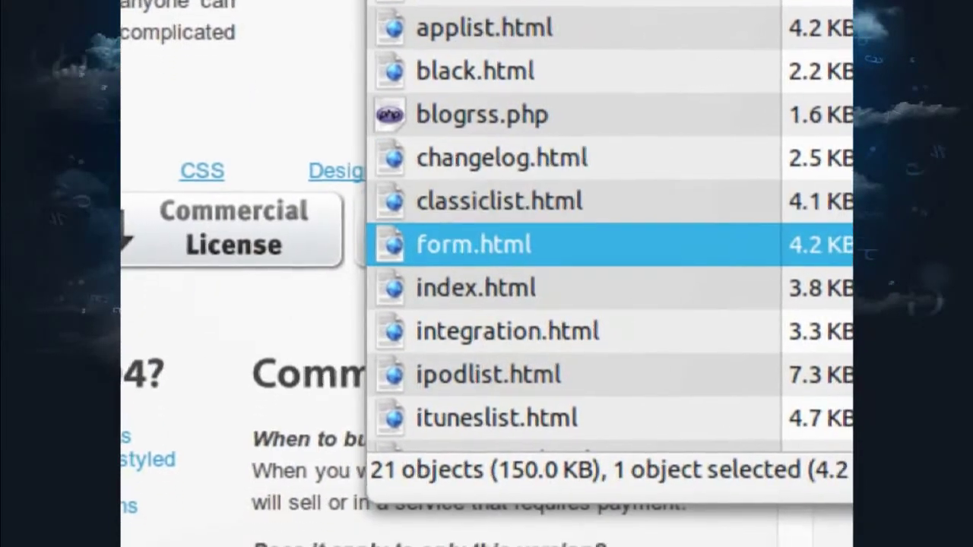
{"action": "left_click", "coordinate": [478, 343]}
{"action": "left_click", "coordinate": [464, 352]}
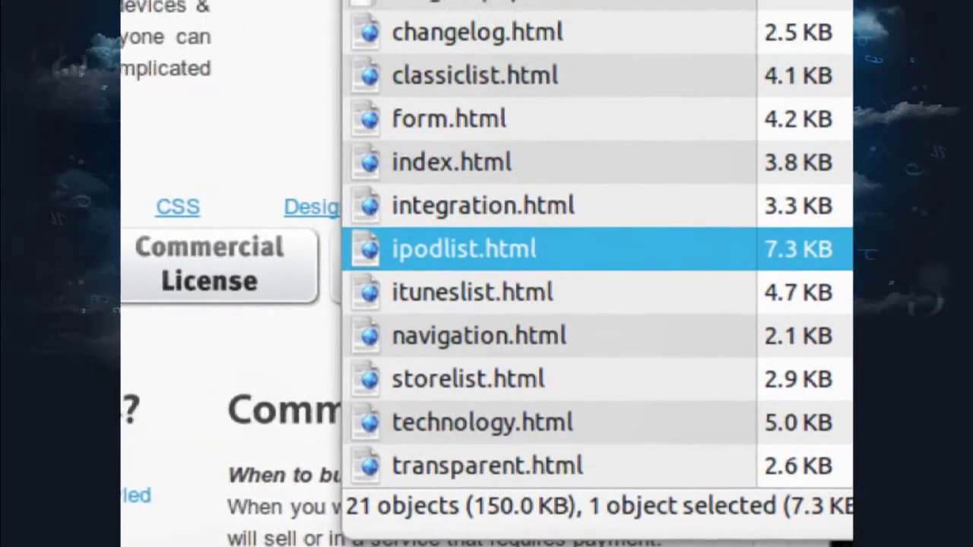
{"action": "left_click", "coordinate": [452, 206]}
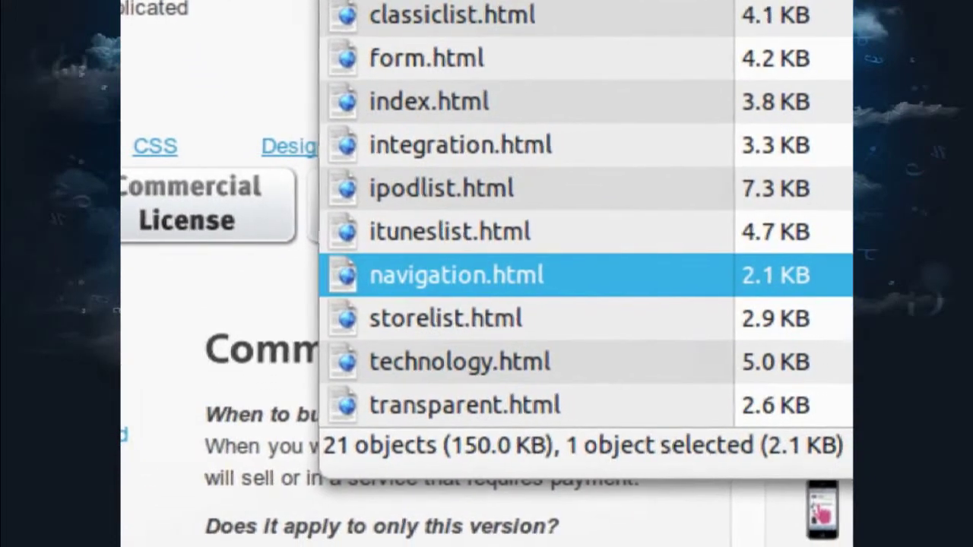
{"action": "left_click", "coordinate": [463, 334]}
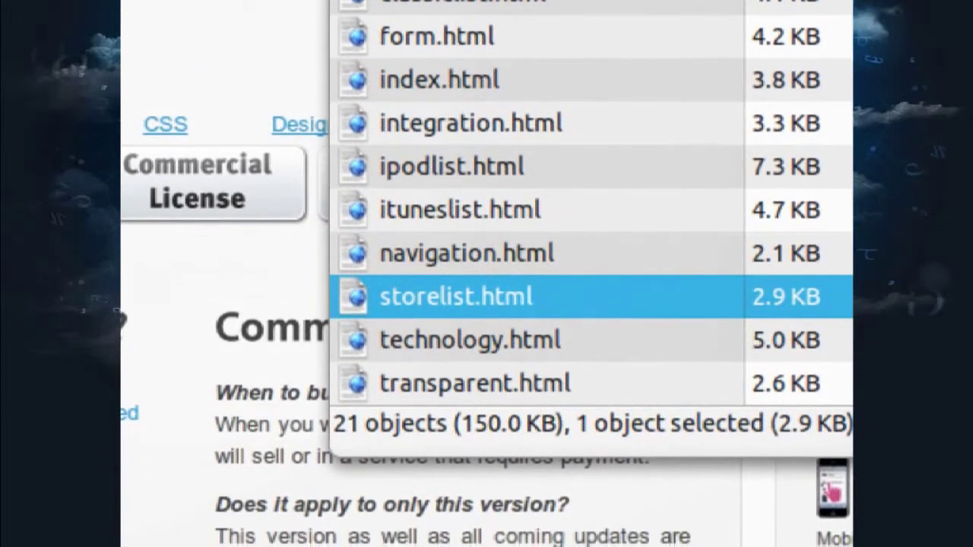
{"action": "left_click", "coordinate": [470, 340]}
{"action": "left_click", "coordinate": [474, 383]}
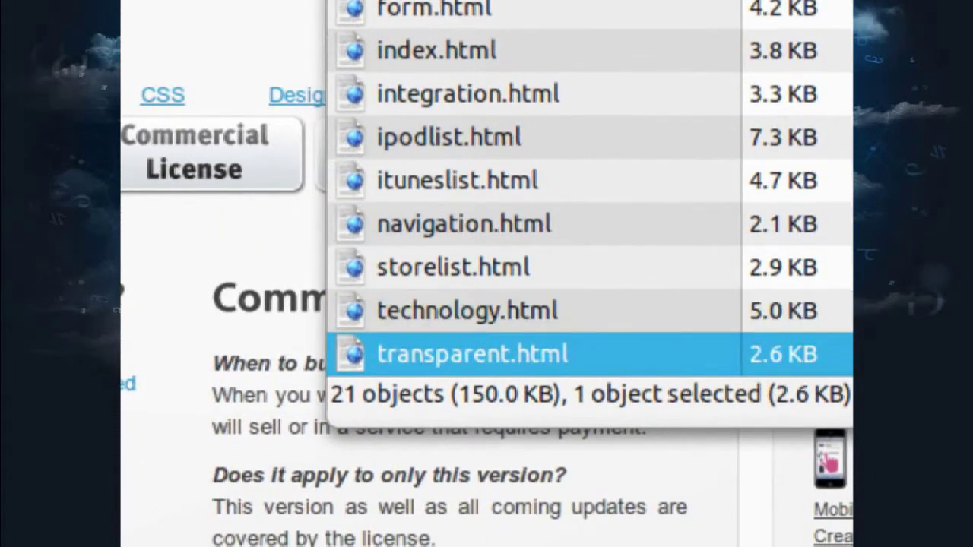
{"action": "scroll", "coordinate": [532, 190], "scroll_direction": "up", "scroll_amount": 2}
{"action": "left_click", "coordinate": [440, 96]}
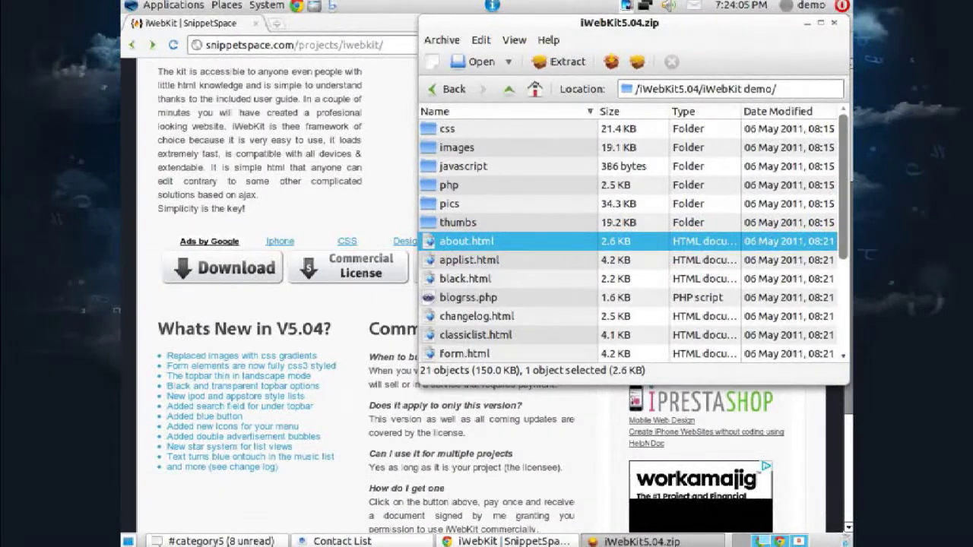
{"action": "left_click", "coordinate": [834, 23]}
- Open google.ca and search for "jsquery"
{"action": "type", "text": "google.ca"}
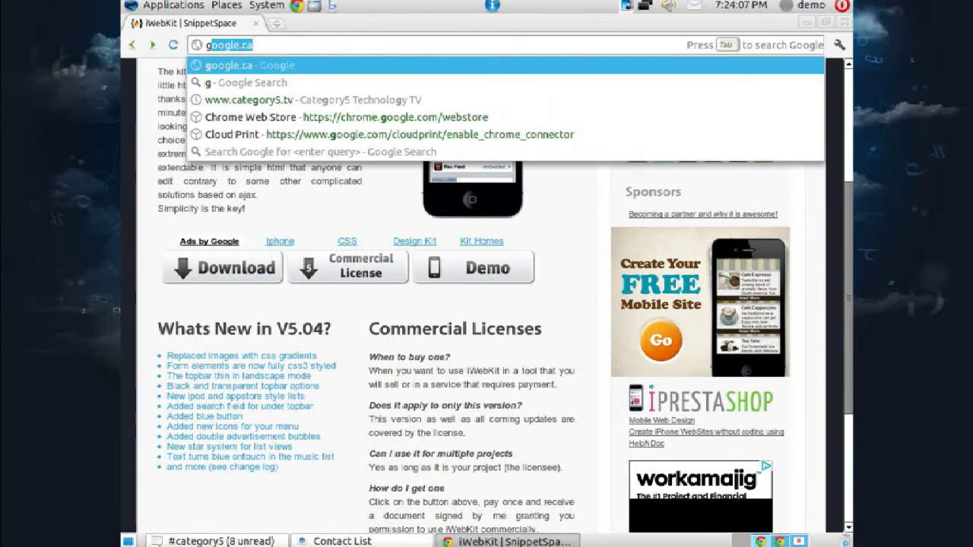
{"action": "key", "text": "Return"}
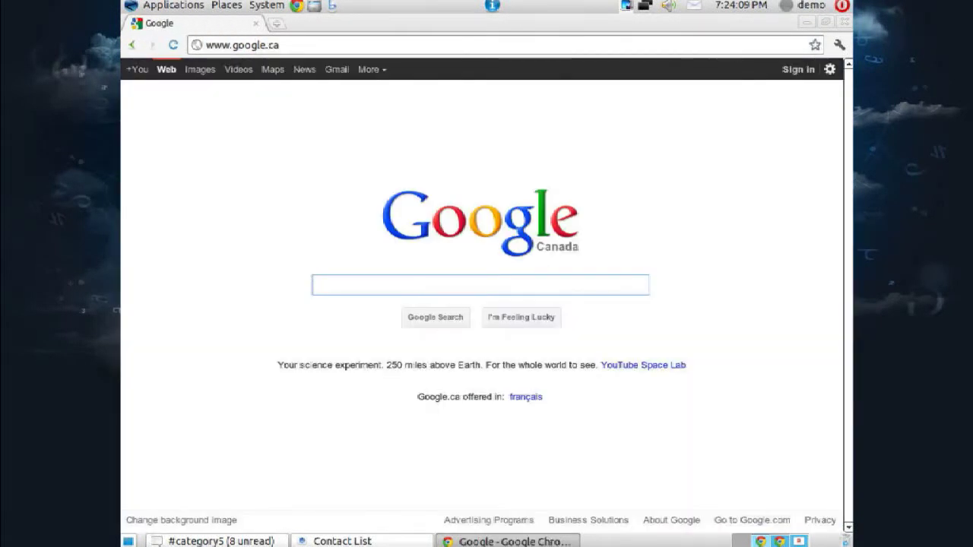
{"action": "type", "text": "jso"}
{"action": "type", "text": "uery"}
{"action": "key", "text": "Return"}
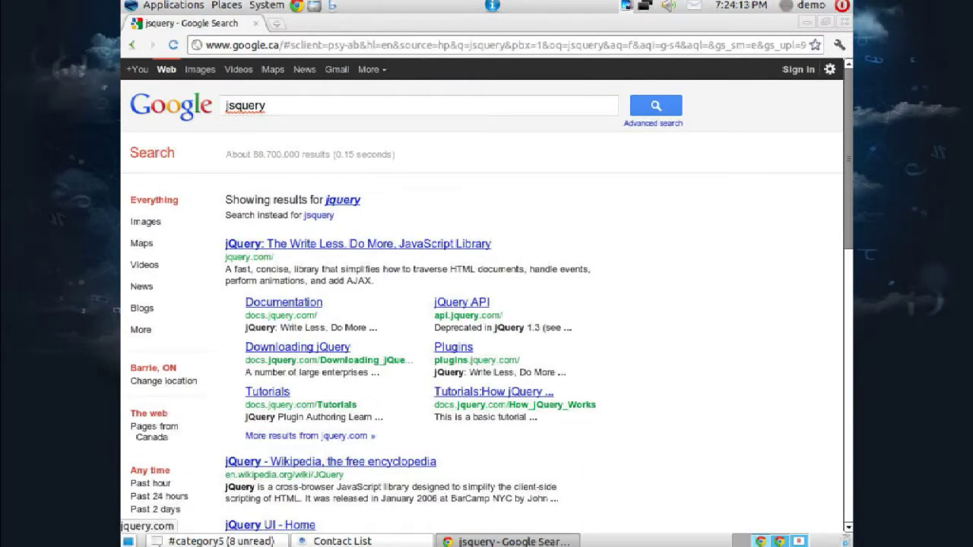
- Try the Google query "jsquery ui" and search for "jsquery" again
{"action": "type", "text": "j"}
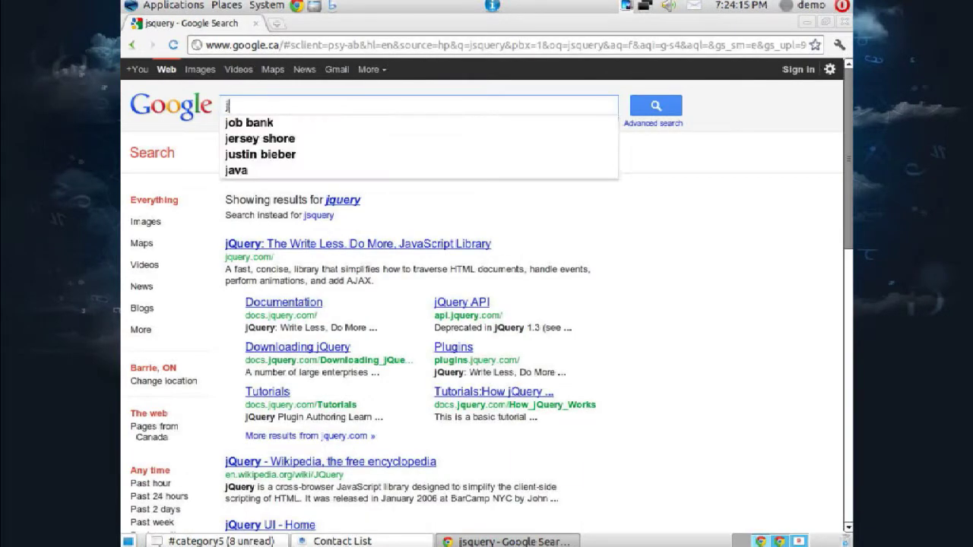
{"action": "type", "text": "s"}
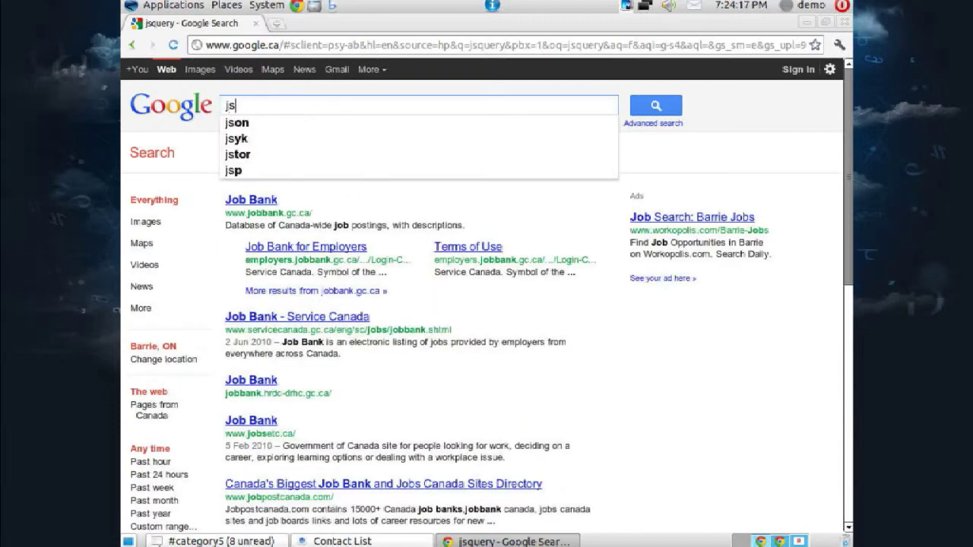
{"action": "type", "text": "query"}
{"action": "key", "text": "Return"}
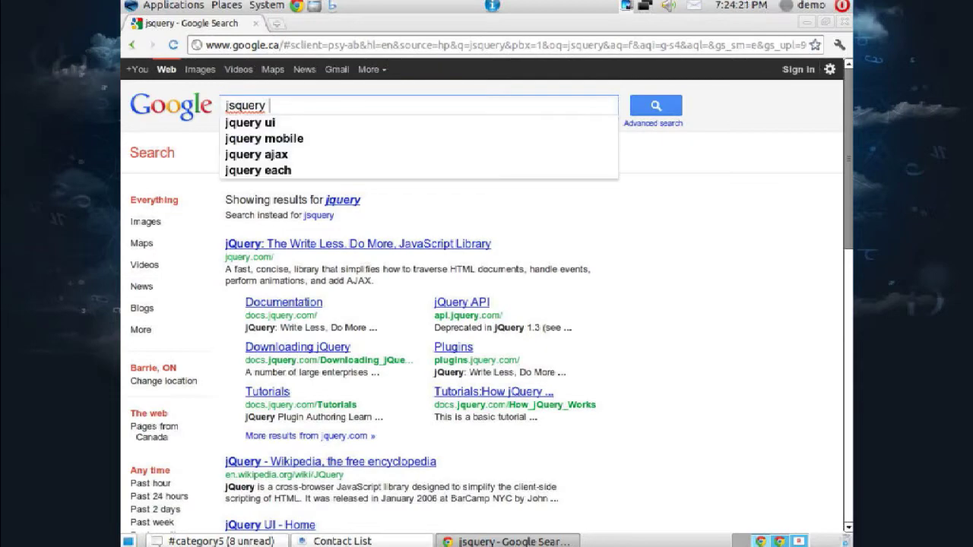
{"action": "type", "text": "ui"}
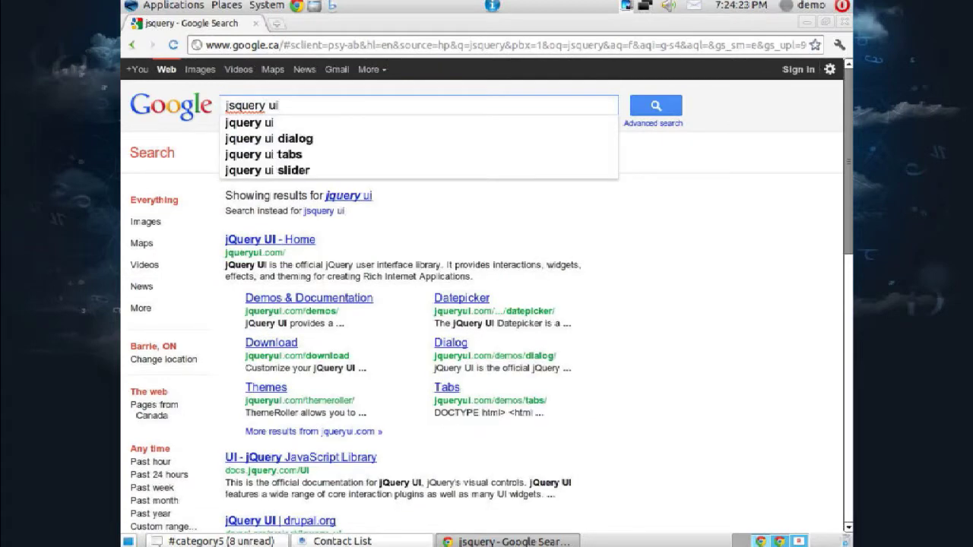
{"action": "type", "text": "\\"}
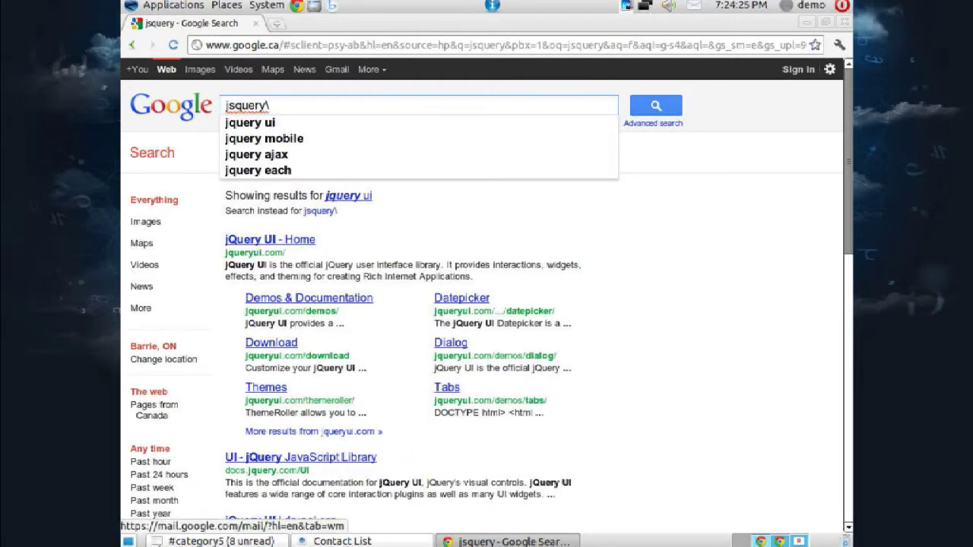
{"action": "key", "text": "BackSpace"}
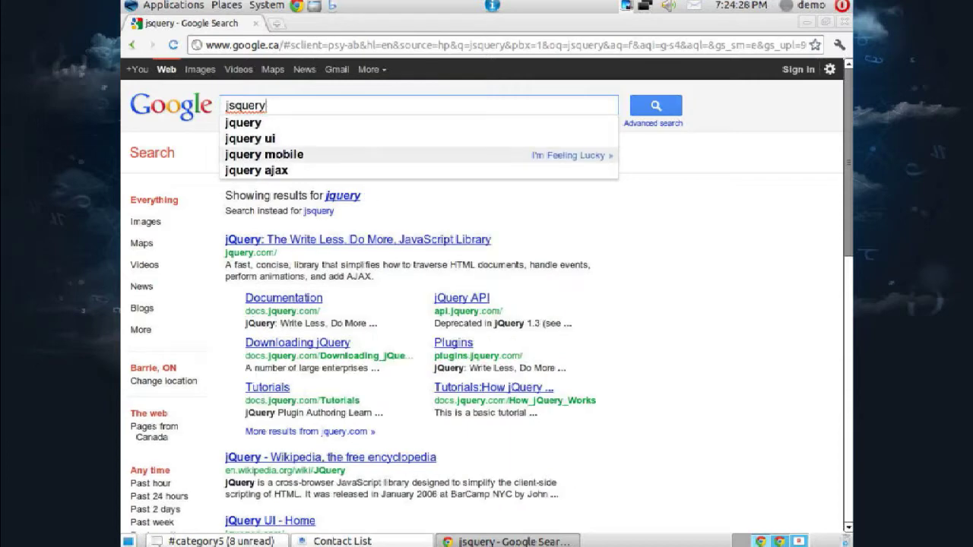
{"action": "key", "text": "Return"}
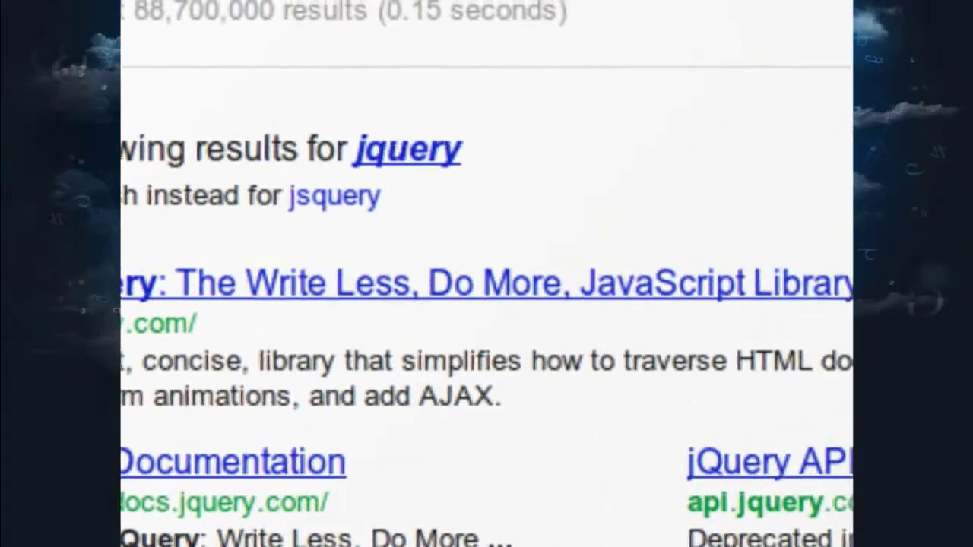
- Search instead for the exact term "jsquery", open the SourceForge jsquery project, and return to look through the results
{"action": "left_click_drag", "start_coordinate": [236, 218], "coordinate": [393, 218]}
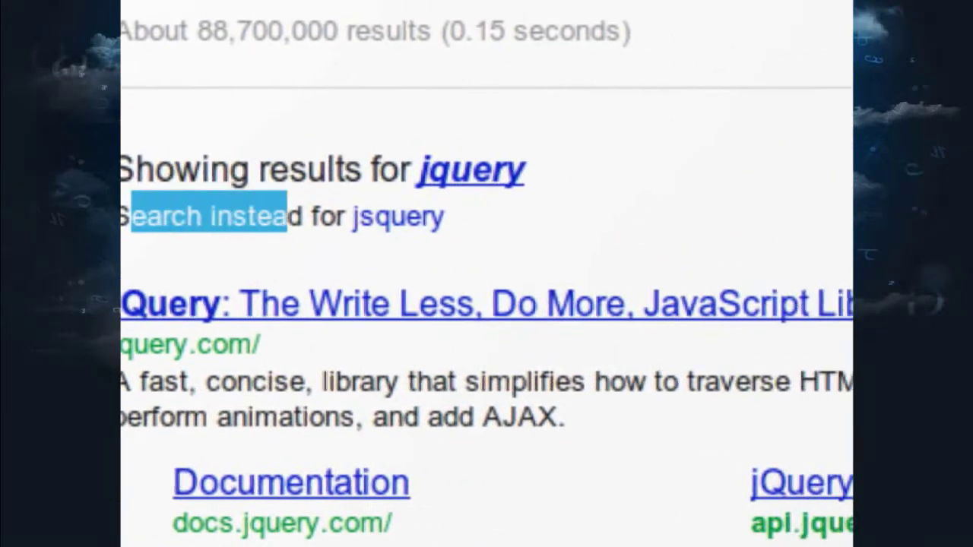
{"action": "left_click", "coordinate": [504, 218]}
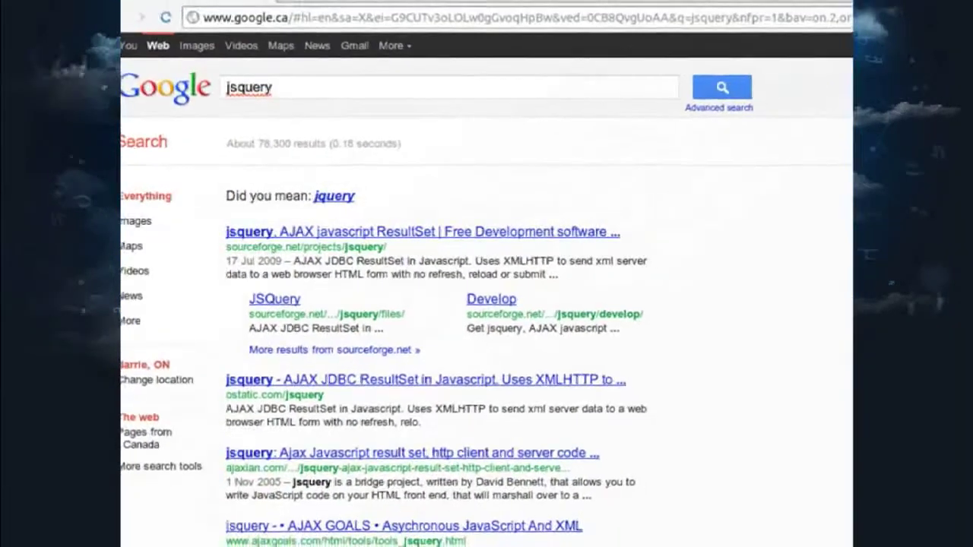
{"action": "left_click", "coordinate": [410, 228]}
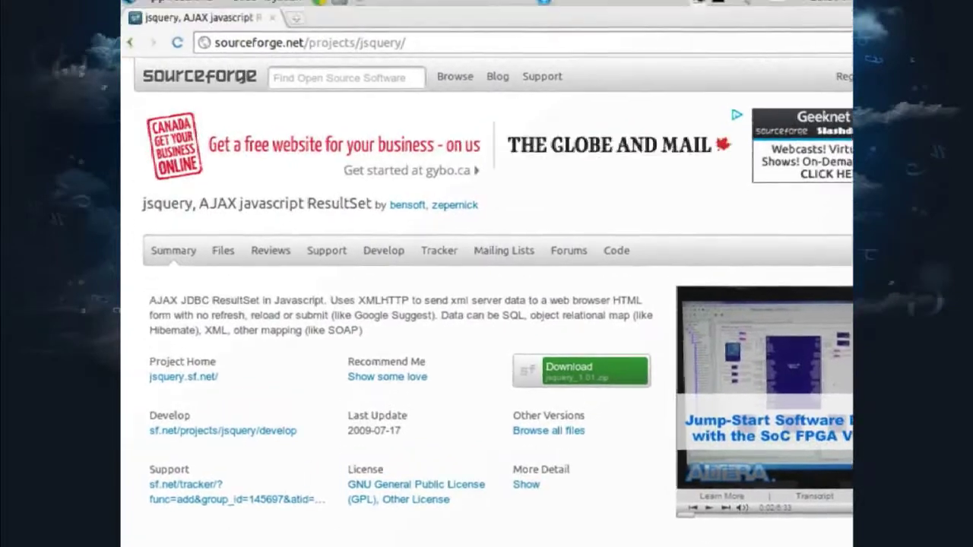
{"action": "left_click", "coordinate": [128, 9]}
{"action": "scroll", "coordinate": [487, 304], "scroll_direction": "down", "scroll_amount": 3}
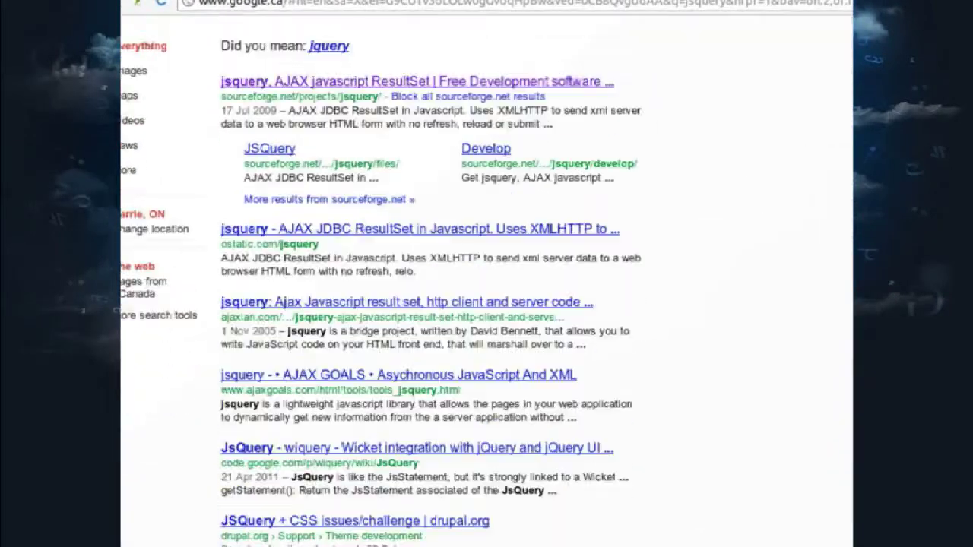
{"action": "scroll", "coordinate": [486, 304], "scroll_direction": "up", "scroll_amount": 3}
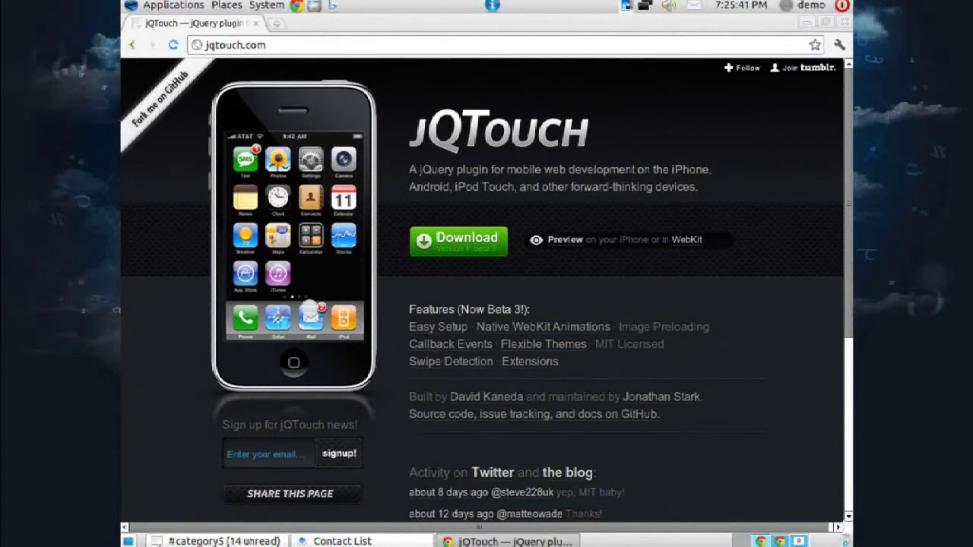
- Look over the jqtouch.com page, download the jQTouch zip and open the senchalabs-jQTouch-9ef89fe folder in the archive
{"action": "scroll", "coordinate": [543, 327], "scroll_direction": "down", "scroll_amount": 1}
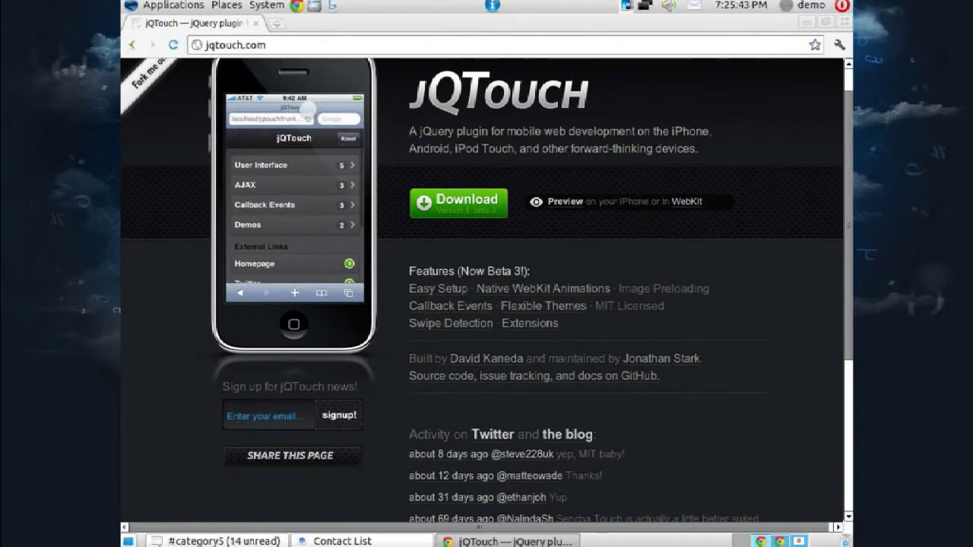
{"action": "scroll", "coordinate": [486, 289], "scroll_direction": "up", "scroll_amount": 1}
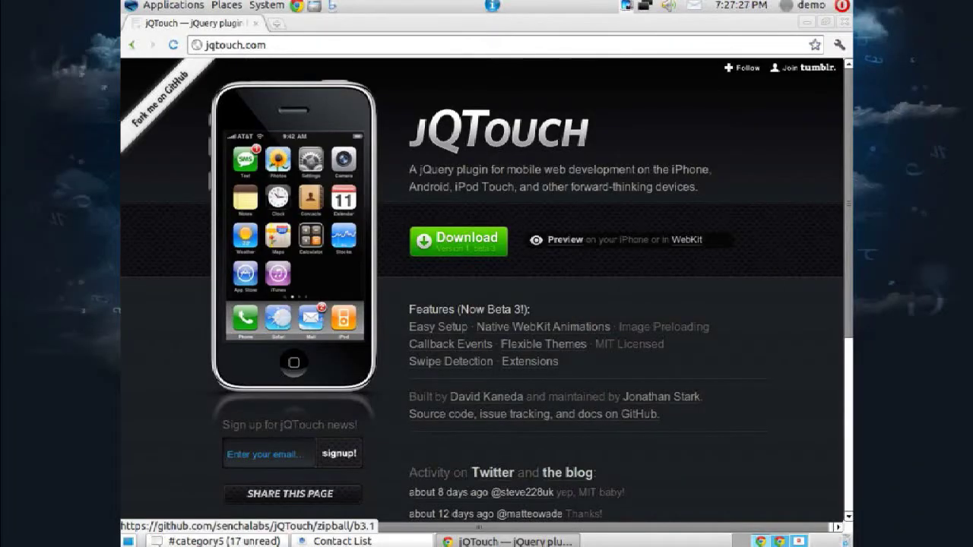
{"action": "left_click", "coordinate": [459, 241]}
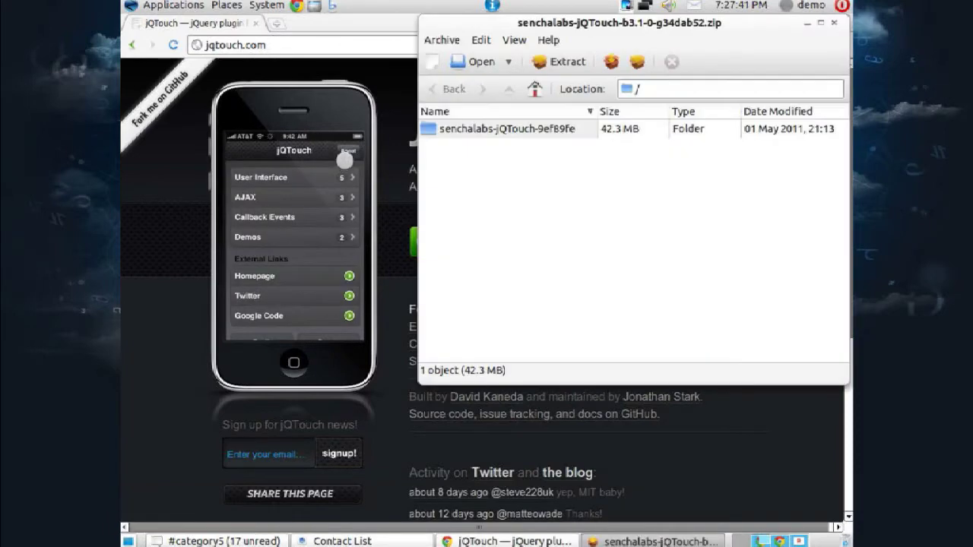
{"action": "key", "text": "Return"}
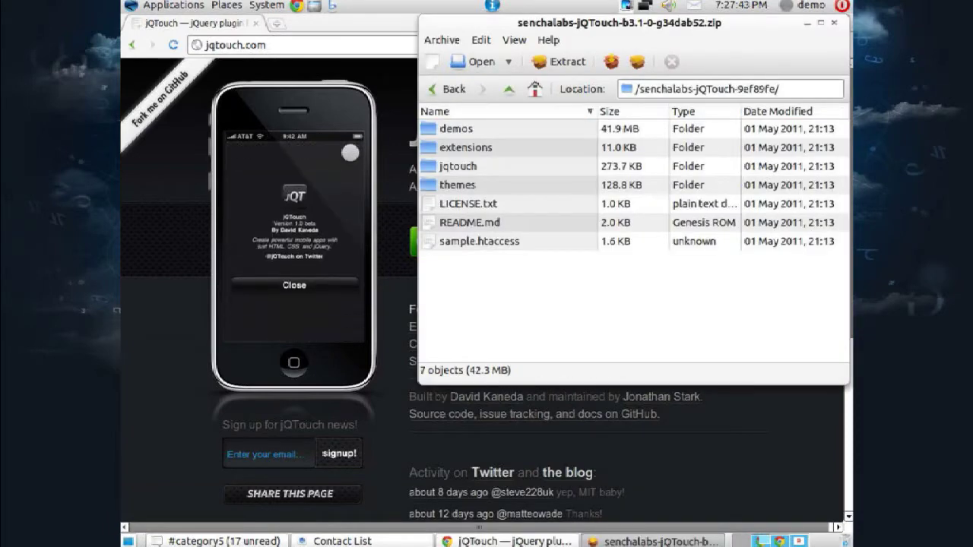
- Look through the jQTouch archive's folders and open index.html from demos/customanimation in the browser
{"action": "key", "text": "Down"}
{"action": "key", "text": "Down"}
{"action": "key", "text": "Down"}
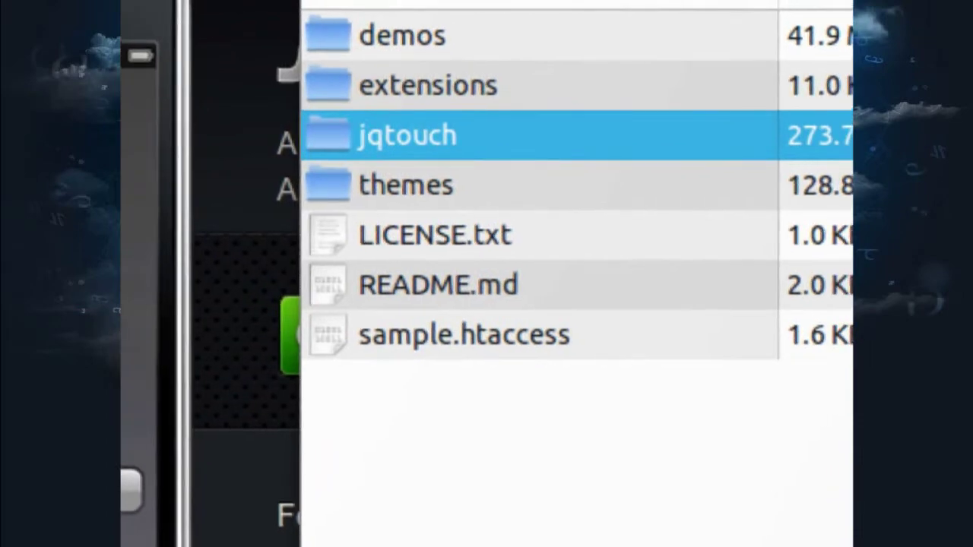
{"action": "key", "text": "Down"}
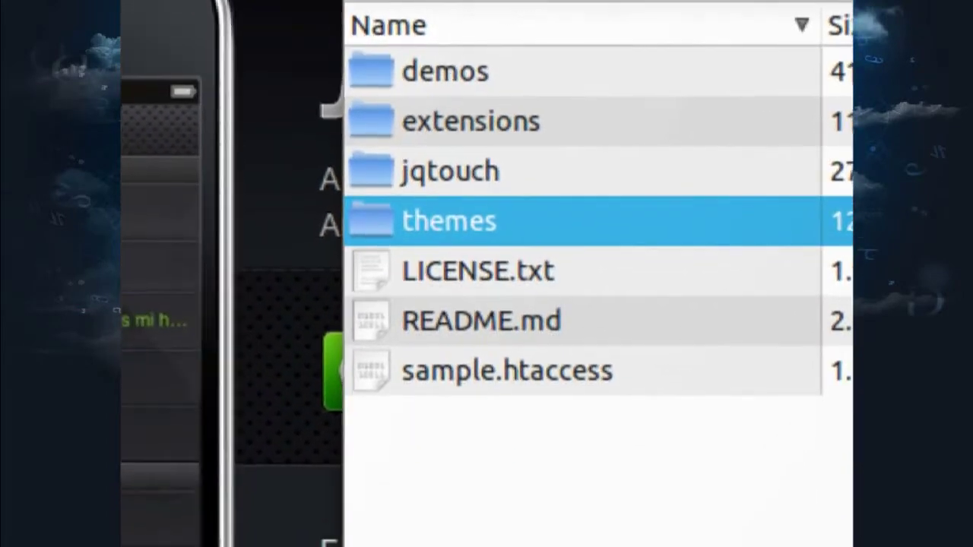
{"action": "key", "text": "Up"}
{"action": "key", "text": "Up"}
{"action": "key", "text": "Up"}
{"action": "key", "text": "Return"}
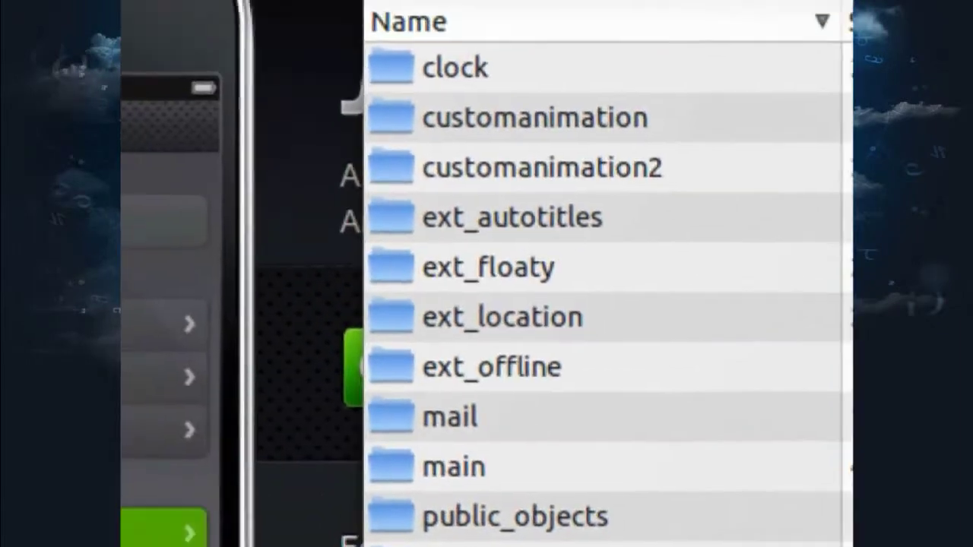
{"action": "key", "text": "Return"}
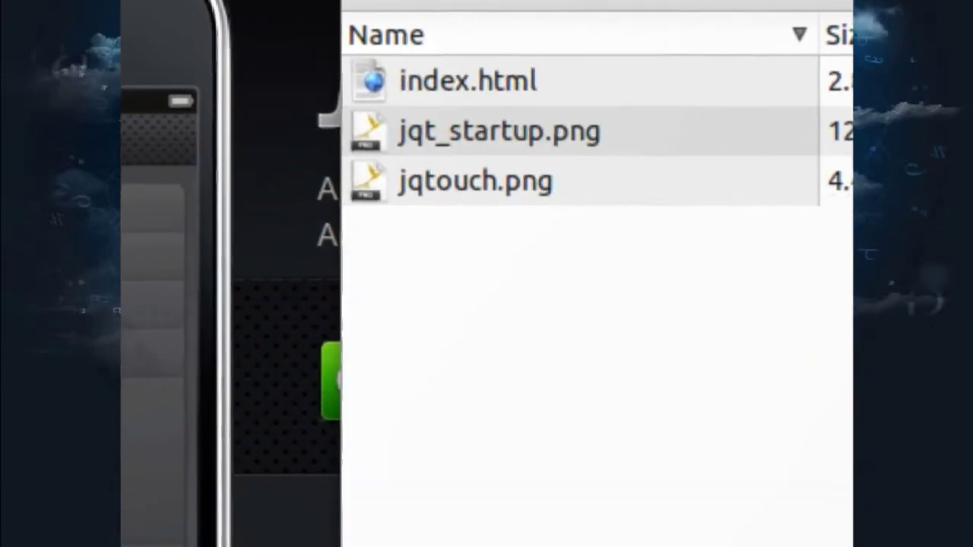
{"action": "left_click", "coordinate": [473, 121]}
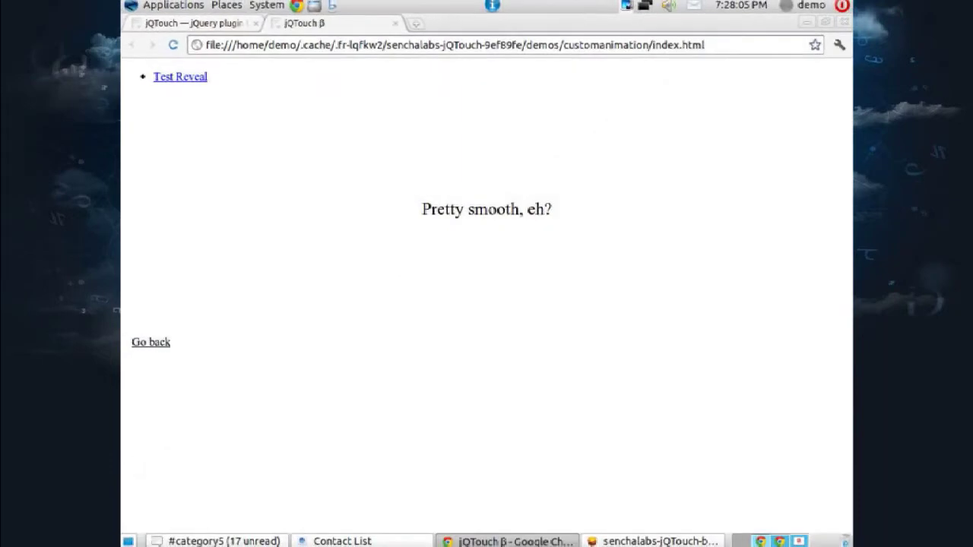
- View the source code of the customanimation index.html page and look through its scripts and styles
{"action": "key", "text": "ctrl+u"}
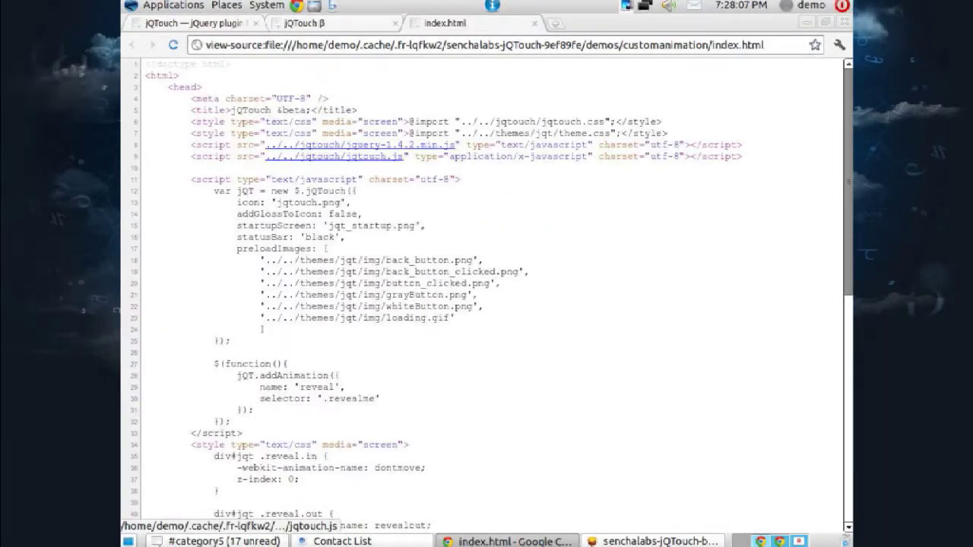
{"action": "scroll", "coordinate": [482, 292], "scroll_direction": "down", "scroll_amount": 12}
{"action": "scroll", "coordinate": [483, 293], "scroll_direction": "up", "scroll_amount": 6}
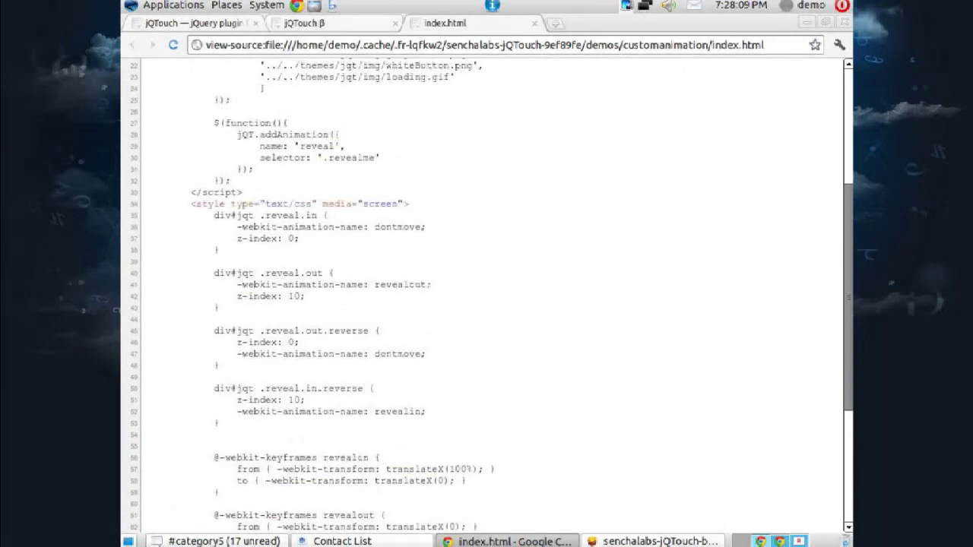
{"action": "scroll", "coordinate": [482, 293], "scroll_direction": "up", "scroll_amount": 7}
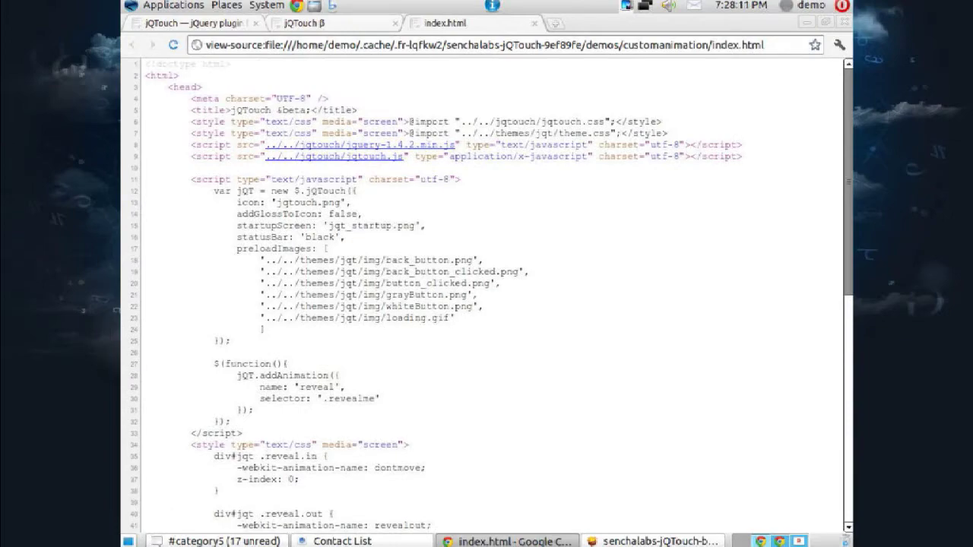